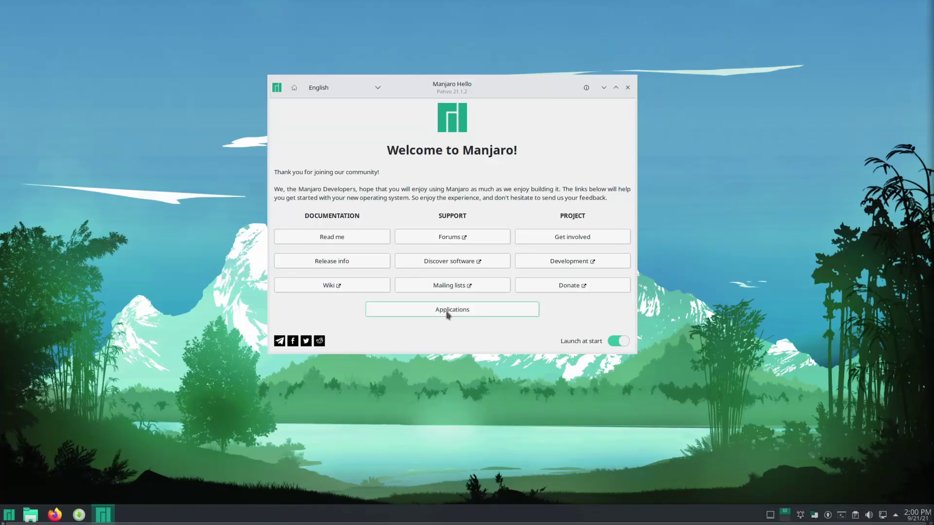
# - Under Applications > Browsers, untick Firefox and tick Vivaldi, briefly checking the E-mail category
pyautogui.click(447, 314)
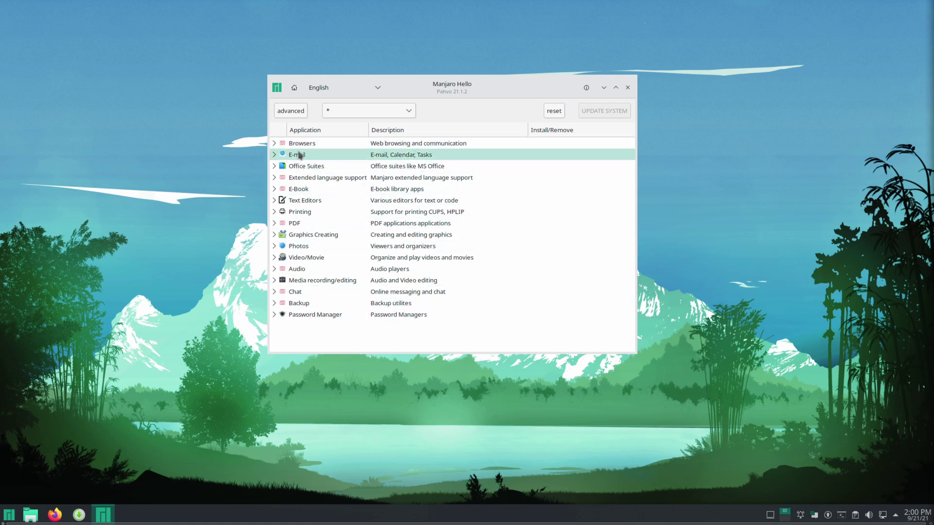
pyautogui.click(275, 145)
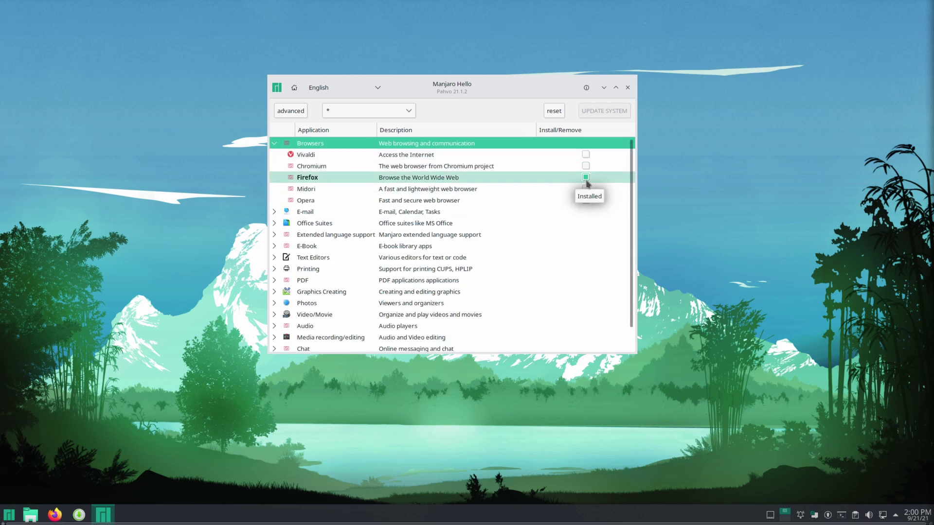
pyautogui.click(587, 178)
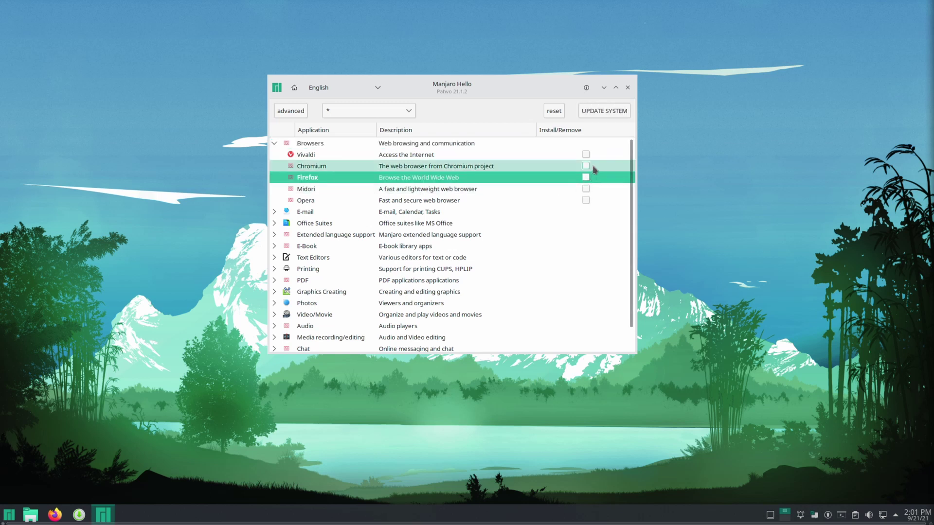
pyautogui.click(586, 155)
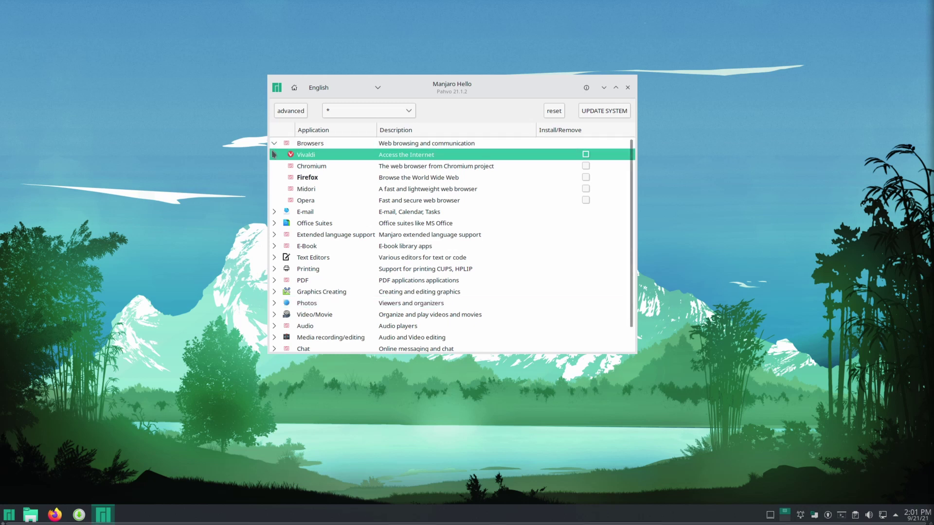
pyautogui.click(276, 212)
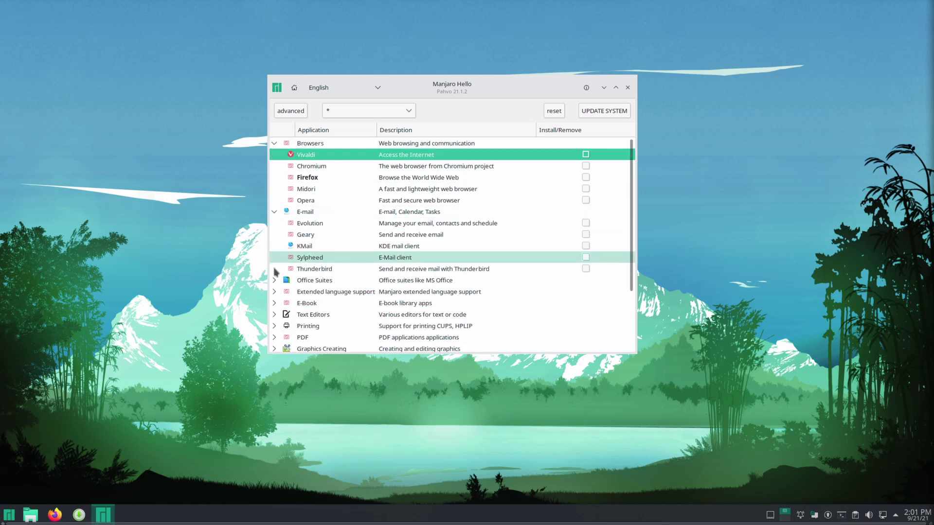
pyautogui.click(275, 212)
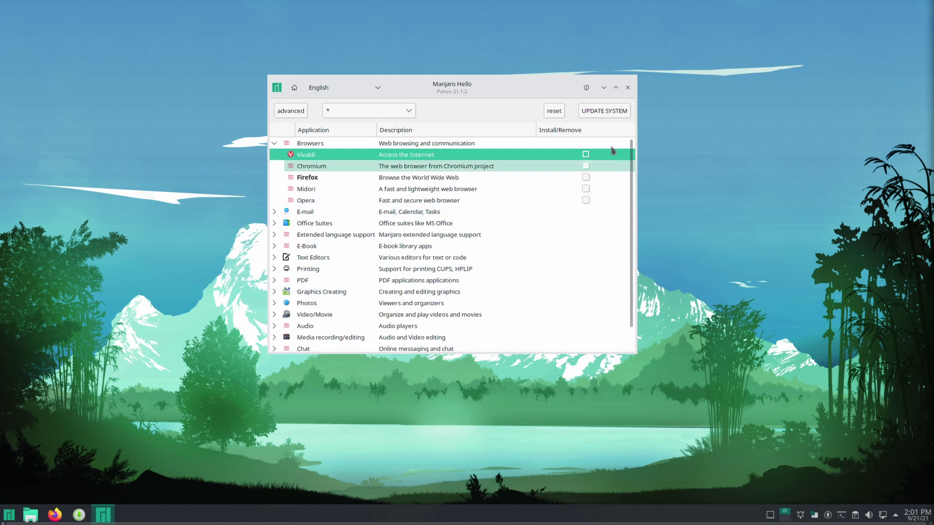
# - Apply the pending changes, confirming Firefox's removal with the administrator password
pyautogui.click(610, 112)
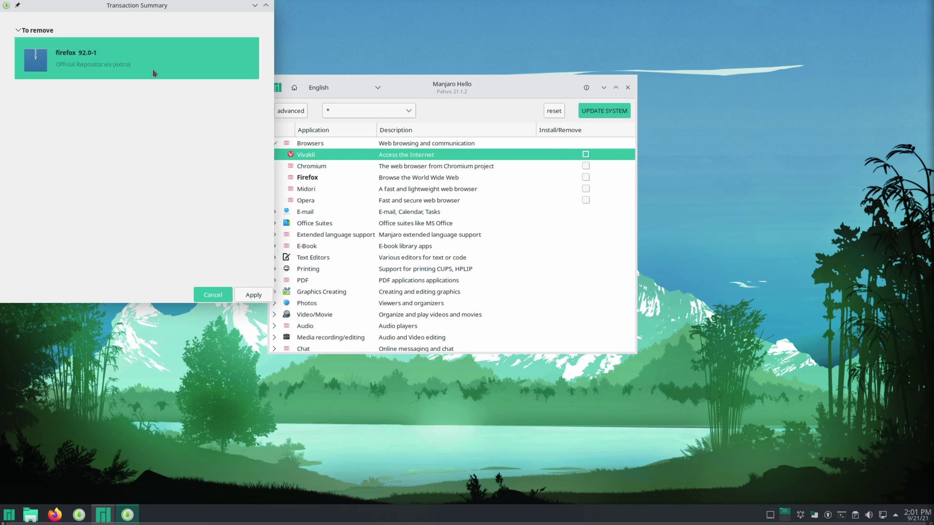
pyautogui.click(251, 294)
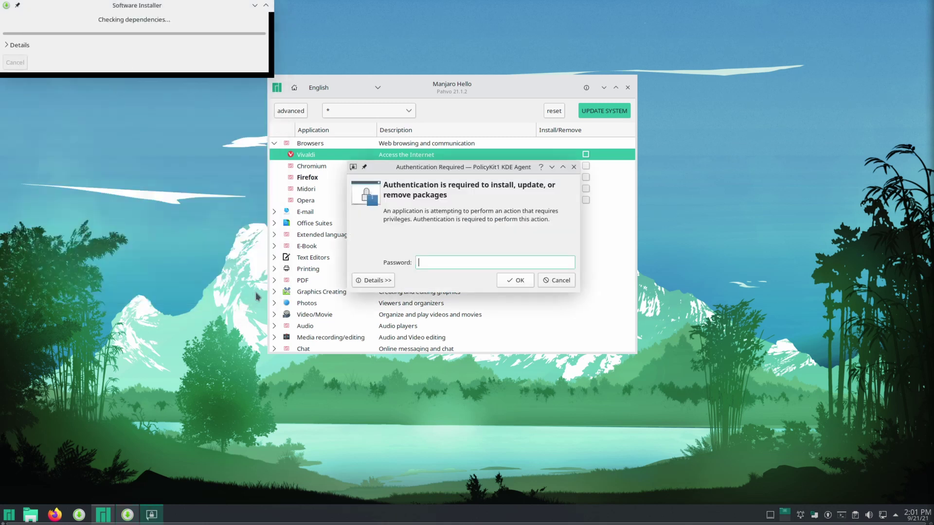
pyautogui.write('***')
pyautogui.press('Return')
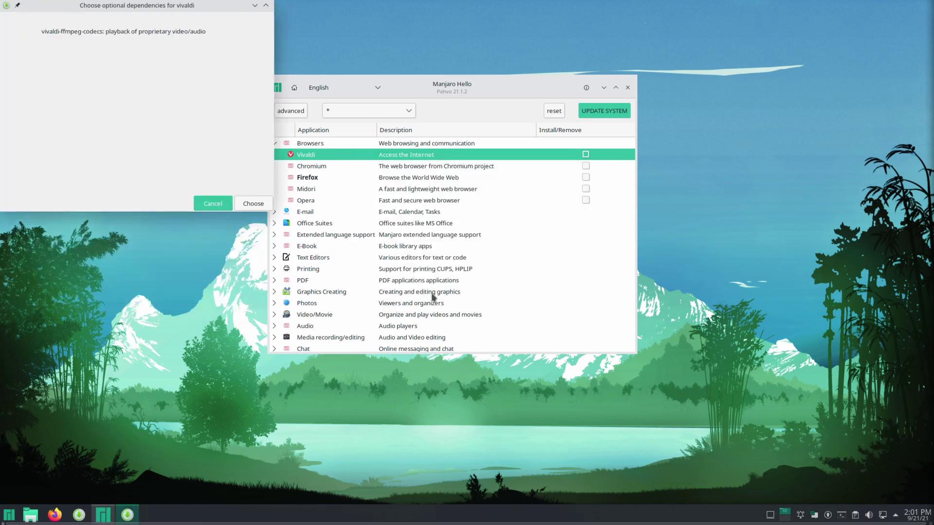
# - Add the optional vivaldi-ffmpeg-codecs and confirm installing Vivaldi with the administrator password
pyautogui.click(65, 40)
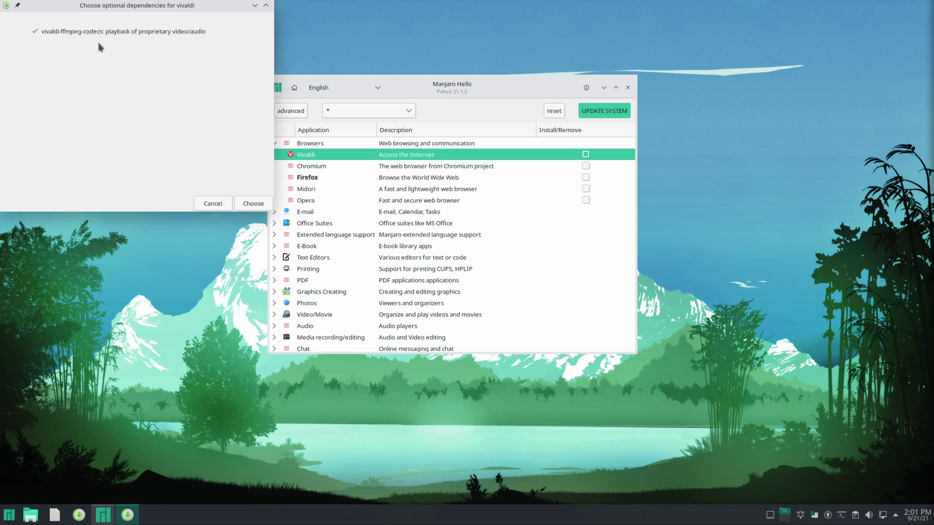
pyautogui.click(83, 39)
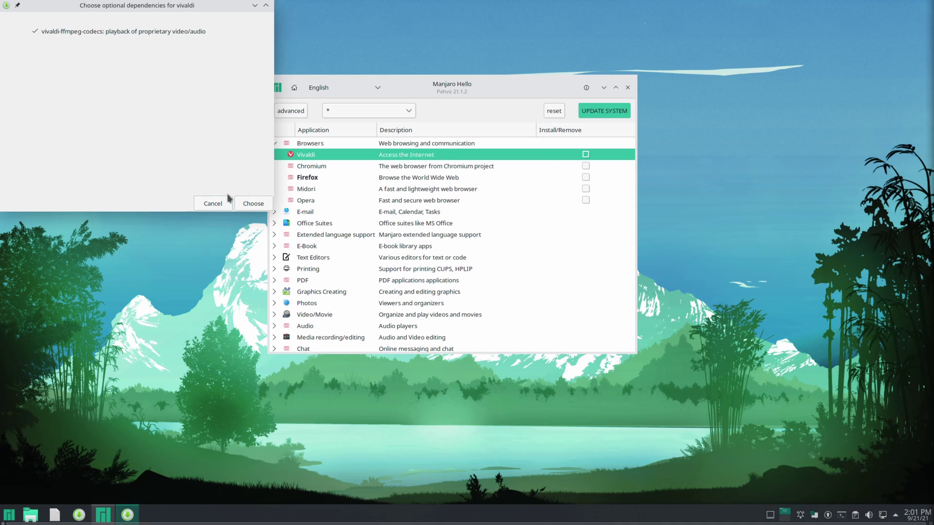
pyautogui.click(254, 205)
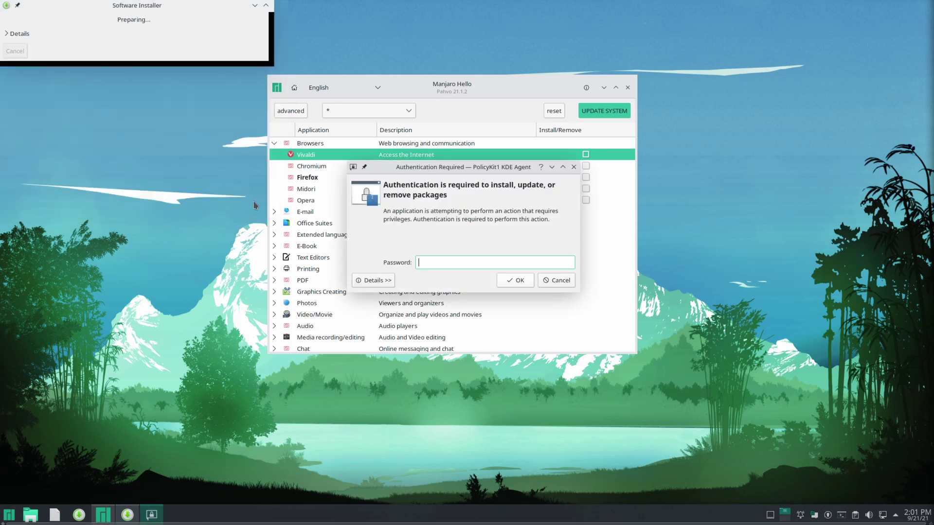
pyautogui.write('****')
pyautogui.press('Return')
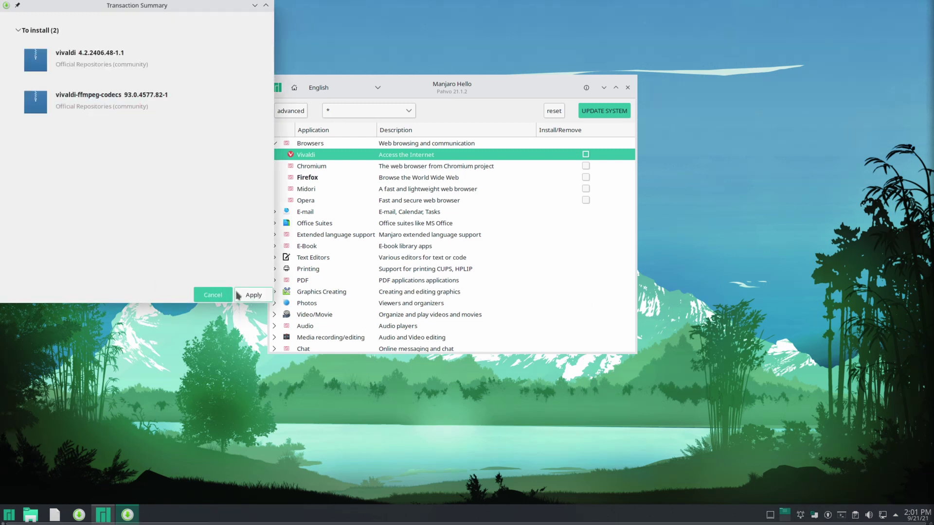
pyautogui.click(253, 295)
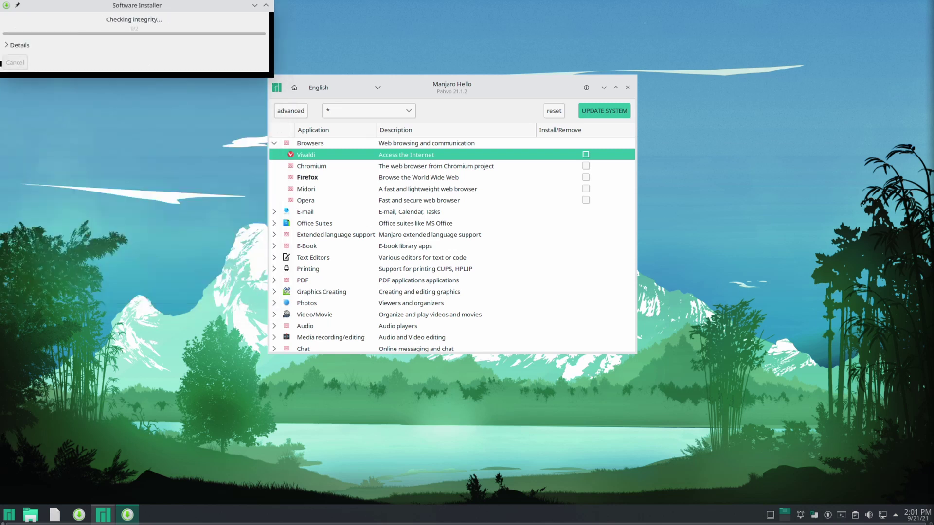
pyautogui.click(18, 46)
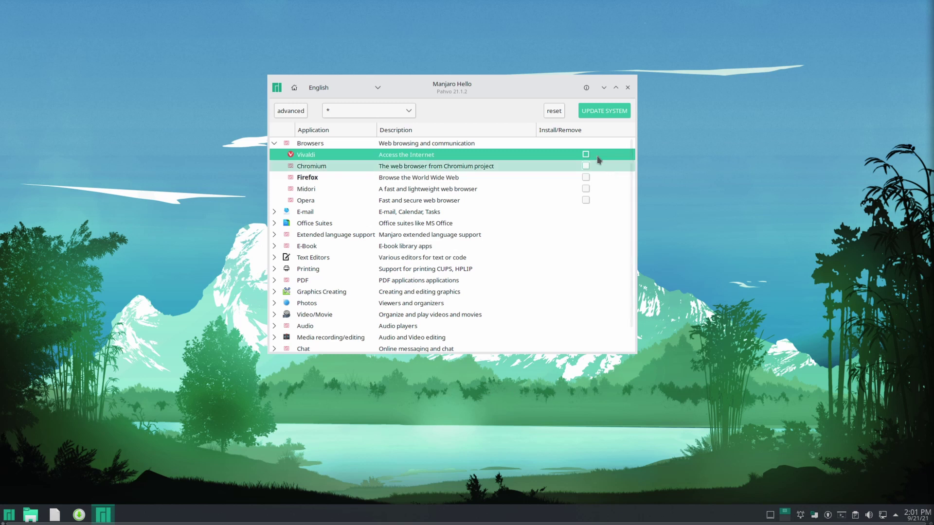
# - Close Manjaro Hello, launch Add/Remove Software by searching 'add', and move its window right
pyautogui.click(627, 88)
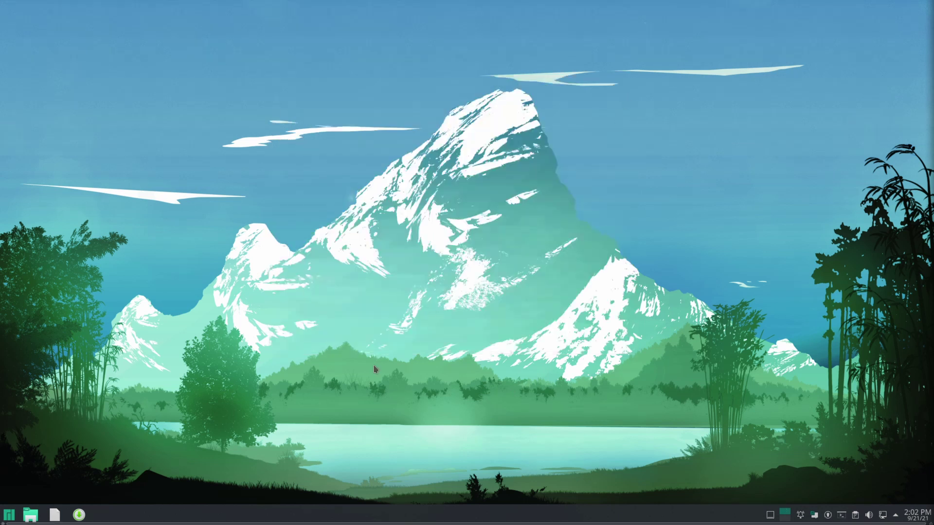
pyautogui.click(14, 514)
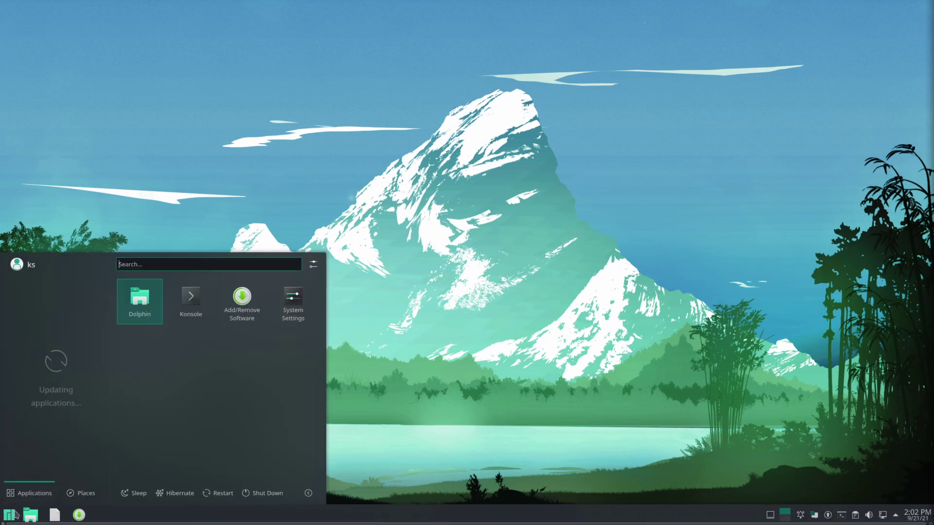
pyautogui.write('add')
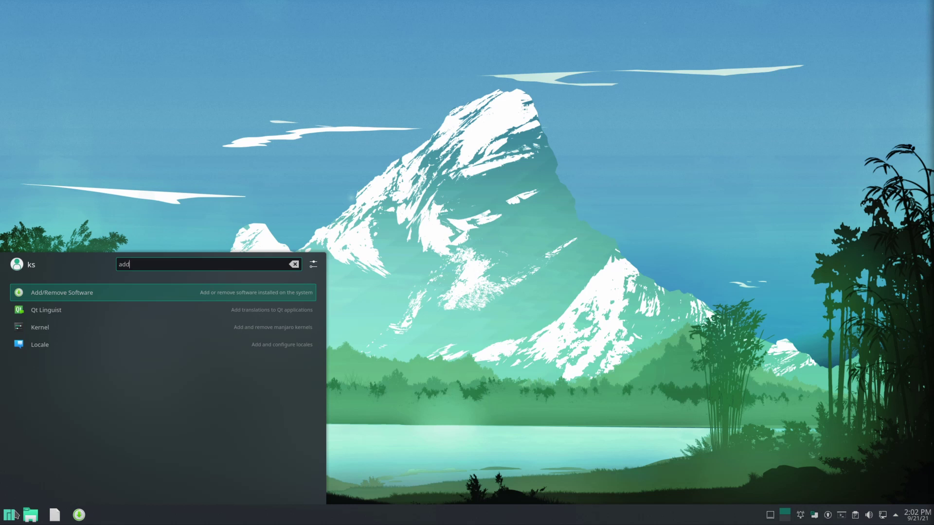
pyautogui.press('Return')
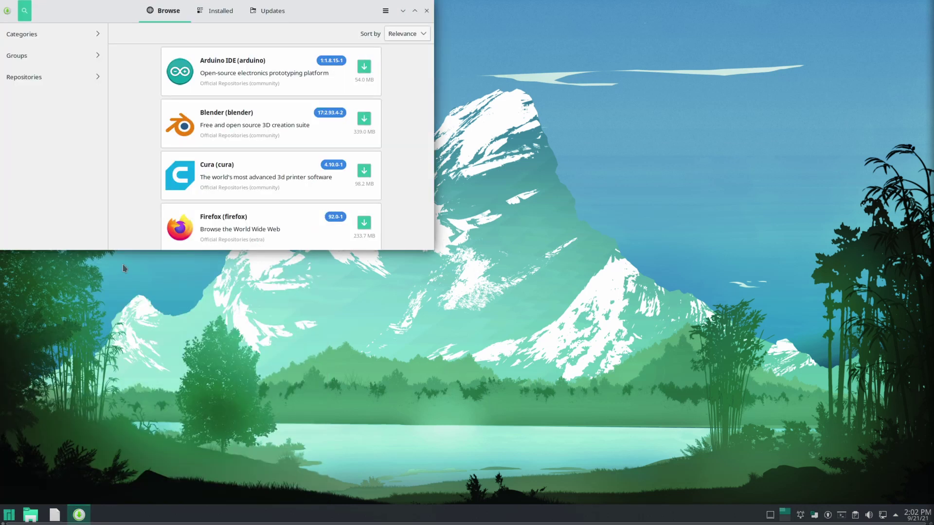
pyautogui.moveTo(91, 6); pyautogui.dragTo(585, 97)
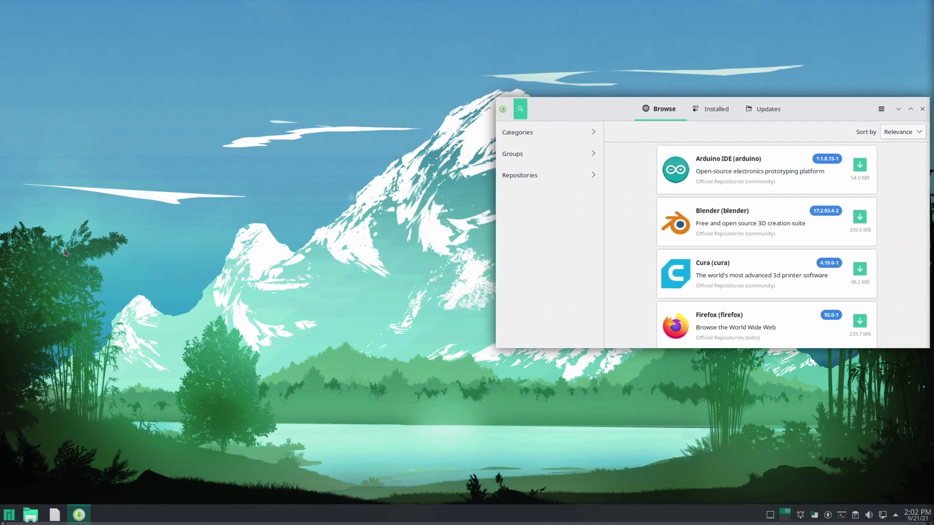
pyautogui.click(4, 514)
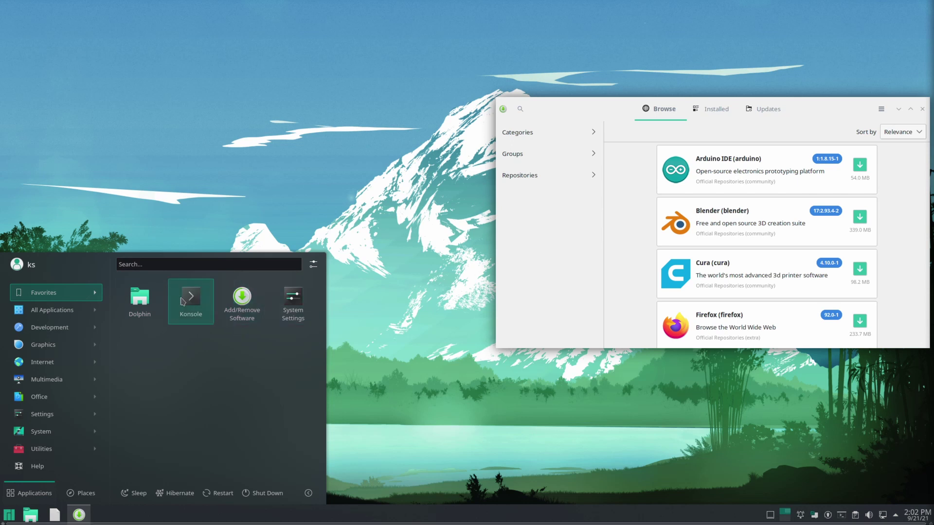
# - In an enlarged-font Konsole, run 'which jackd' and 'pamac search jack2'
pyautogui.click(204, 311)
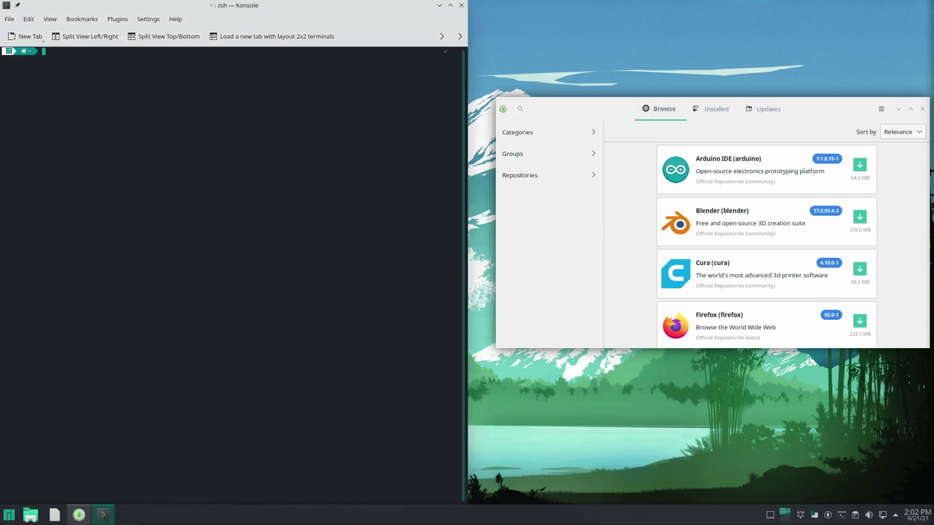
pyautogui.hotkey('ctrl', '+')
pyautogui.hotkey('ctrl', '+')
pyautogui.hotkey('ctrl', '+')
pyautogui.hotkey('ctrl', '+')
pyautogui.hotkey('ctrl', '+')
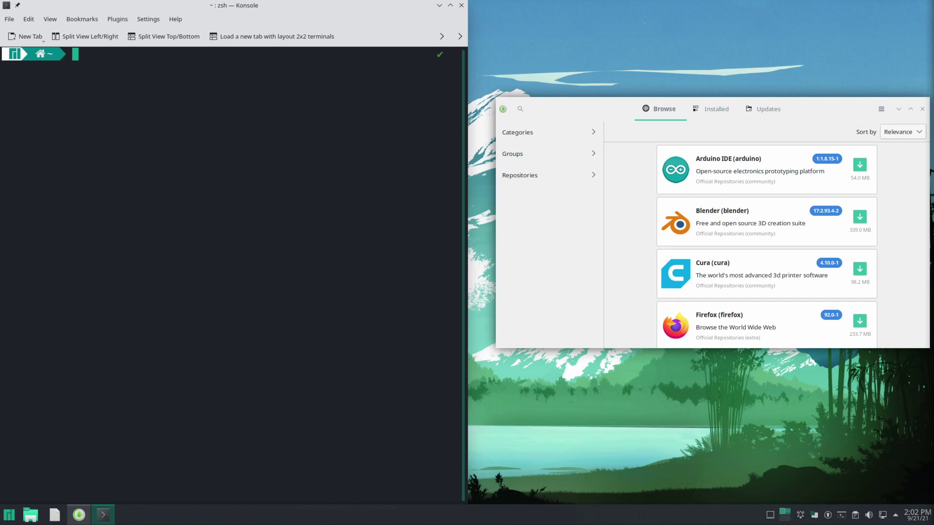
pyautogui.write('which jackd')
pyautogui.press('Return')
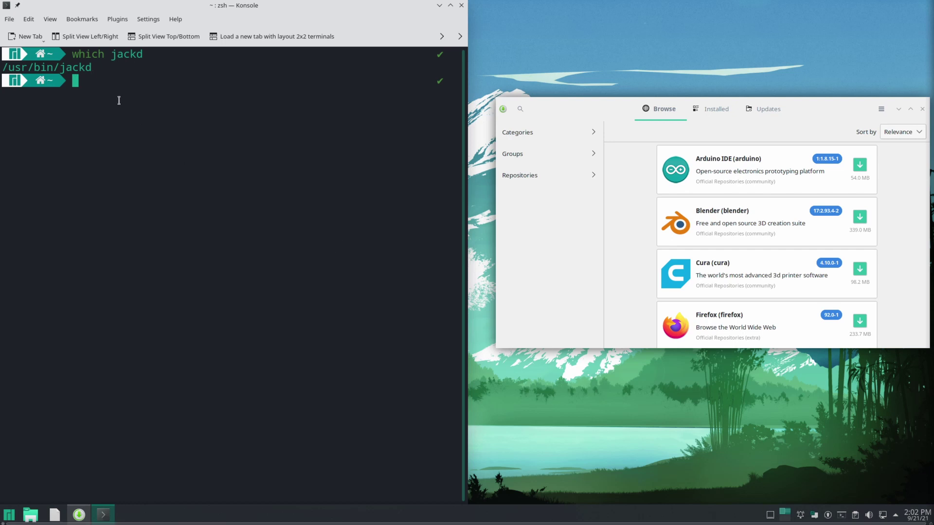
pyautogui.write('pamac')
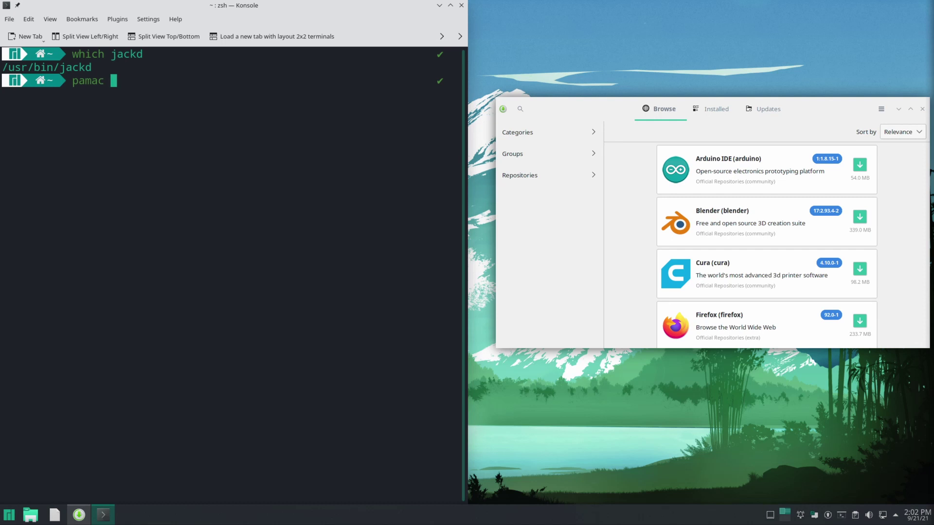
pyautogui.write(' search jack2')
pyautogui.press('Return')
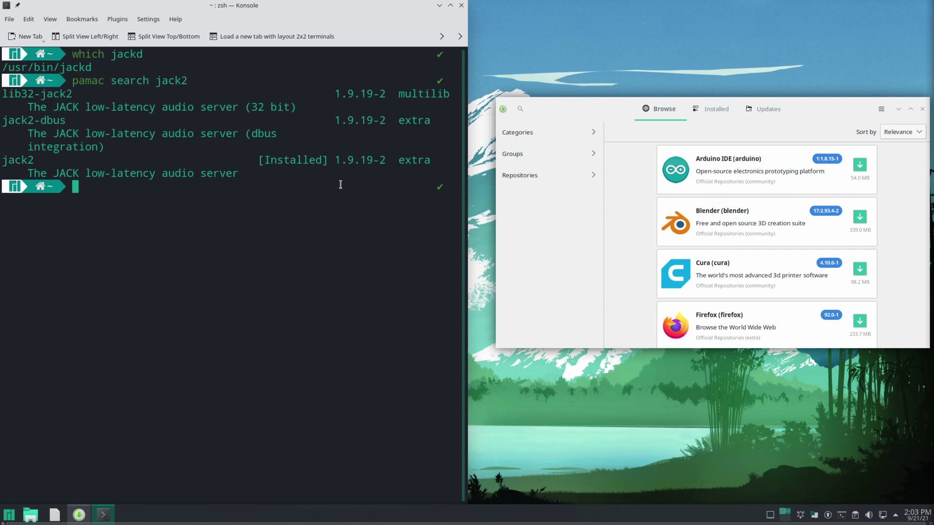
# - Search Pamac's Browse page for jack2, listing jack2, jack2-dbus and lib32-jack2
pyautogui.click(767, 119)
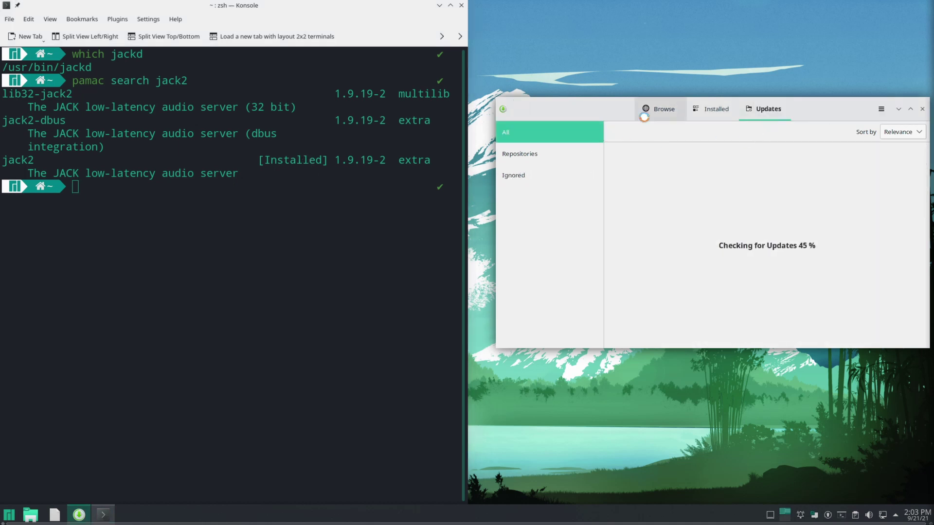
pyautogui.click(648, 110)
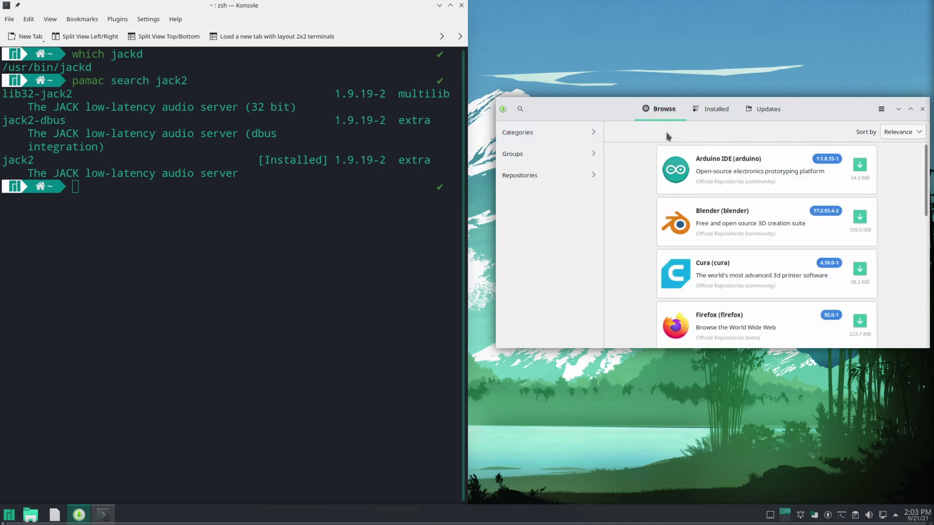
pyautogui.write('jack2')
pyautogui.press('Return')
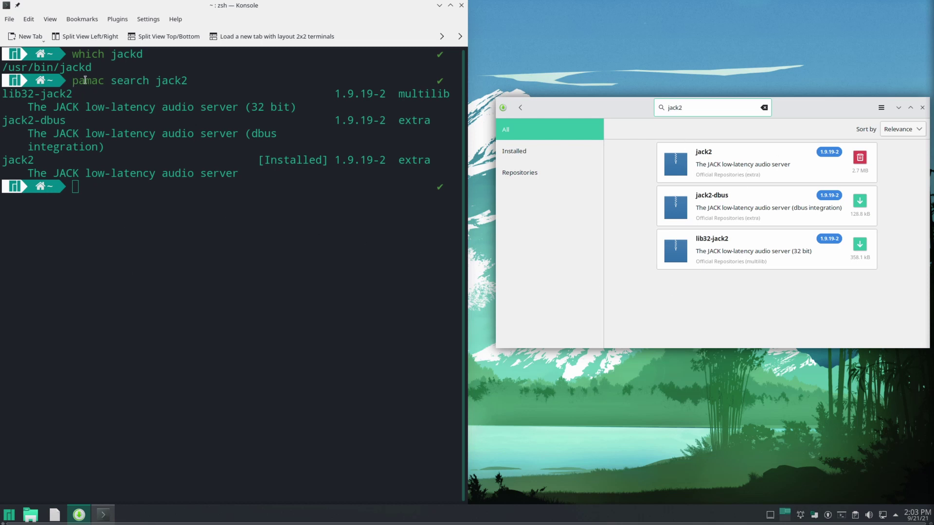
pyautogui.moveTo(78, 80); pyautogui.dragTo(97, 81)
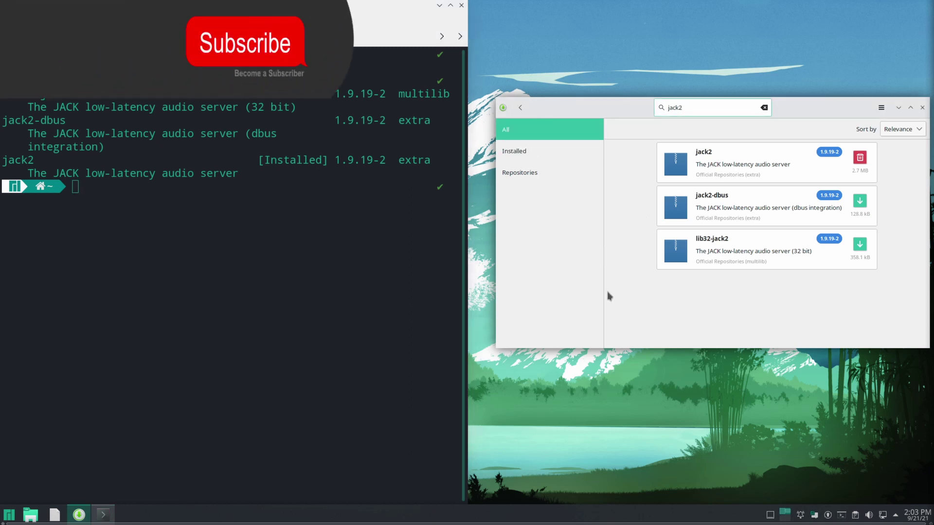
# - Open Pamac's Preferences from the menu and unlock them with the password
pyautogui.click(881, 110)
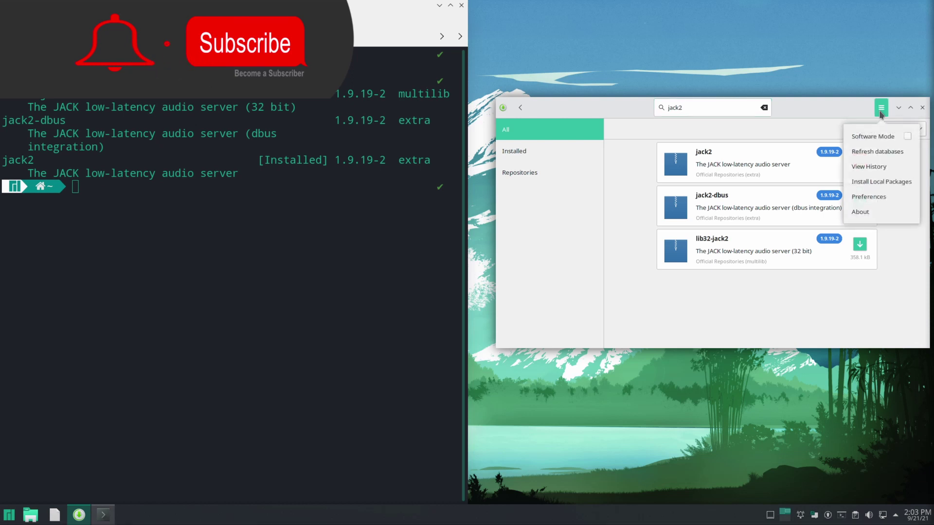
pyautogui.click(870, 197)
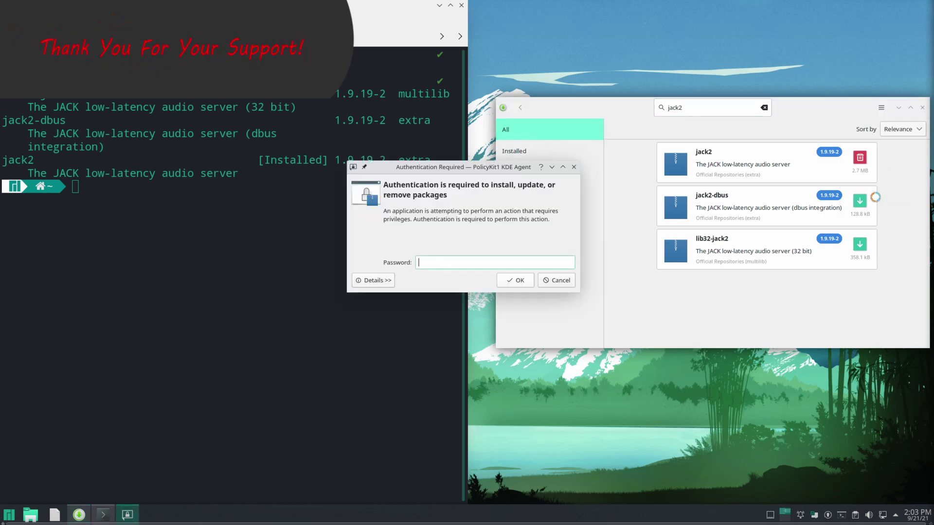
pyautogui.write('••••')
pyautogui.press('Return')
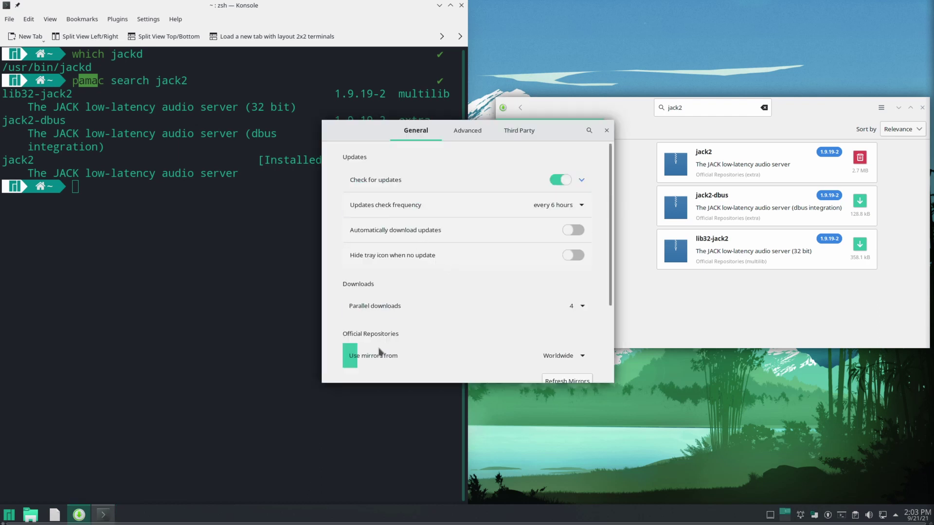
pyautogui.scroll(-4, 416, 309)
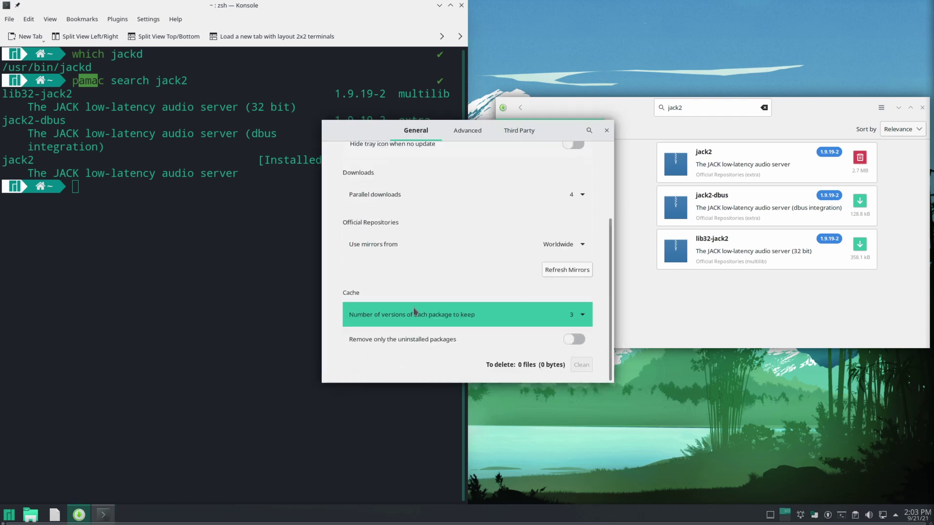
pyautogui.scroll(4, 438, 336)
# - Enable AUR support, Keep built packages and Remove unrequired dependencies, then close Preferences
pyautogui.click(524, 134)
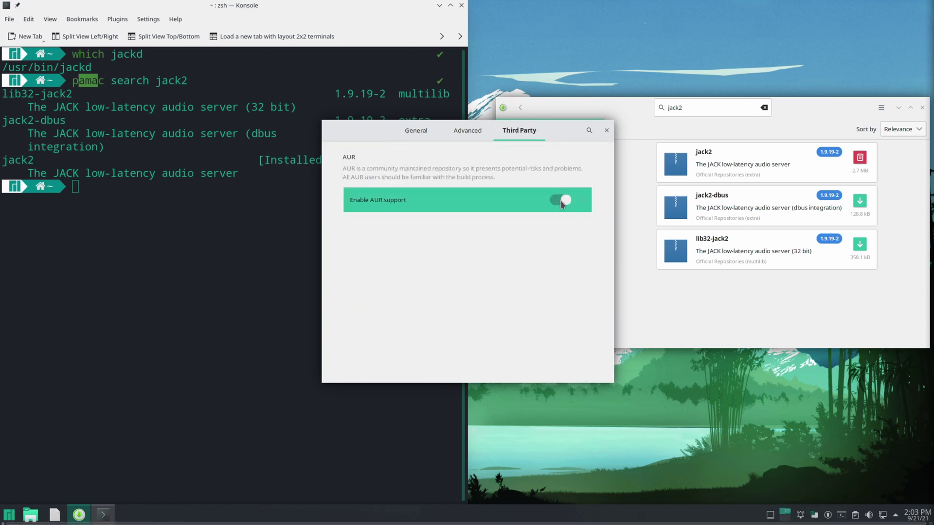
pyautogui.click(562, 203)
pyautogui.click(569, 224)
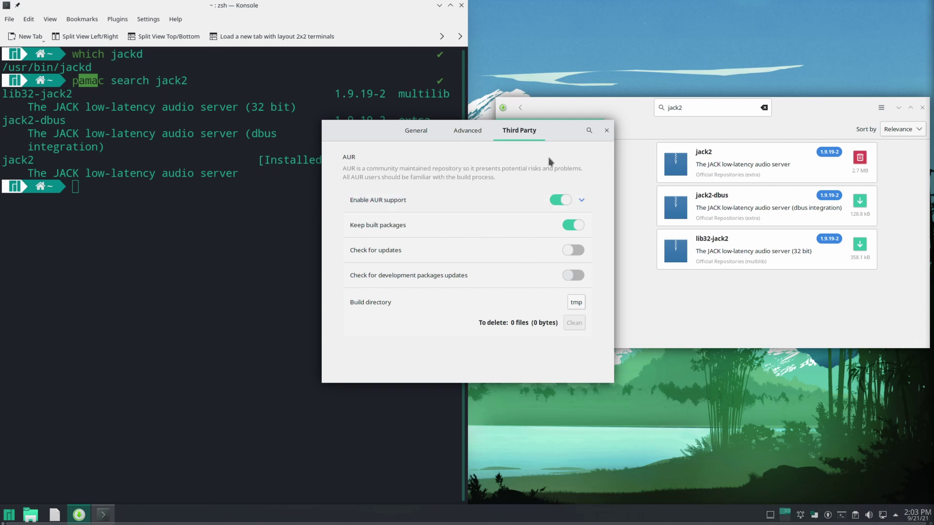
pyautogui.click(460, 138)
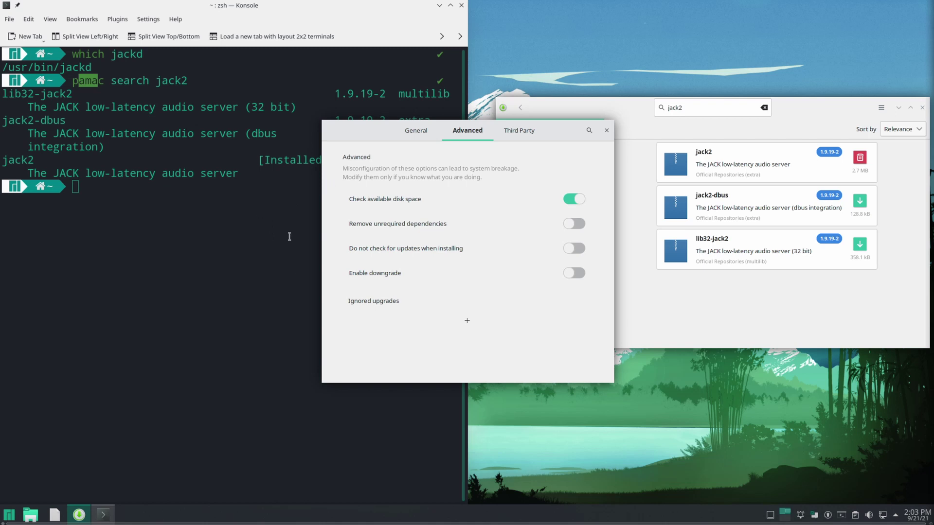
pyautogui.click(568, 225)
pyautogui.click(607, 132)
pyautogui.click(277, 299)
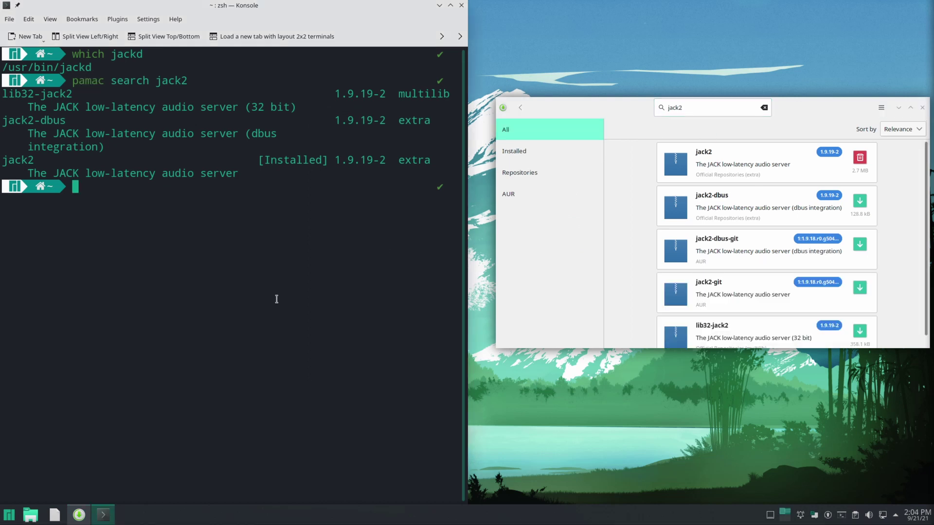
# - Run 'pamac install jack2' (already up to date), clear the terminal and close Pamac
pyautogui.press('Up')
pyautogui.press('Right')
pyautogui.press('Right')
pyautogui.press('Right')
pyautogui.press('Right')
pyautogui.press('Right')
pyautogui.press('Right')
pyautogui.hotkey('ctrl', 'k')
pyautogui.write('install jack2')
pyautogui.press('Return')
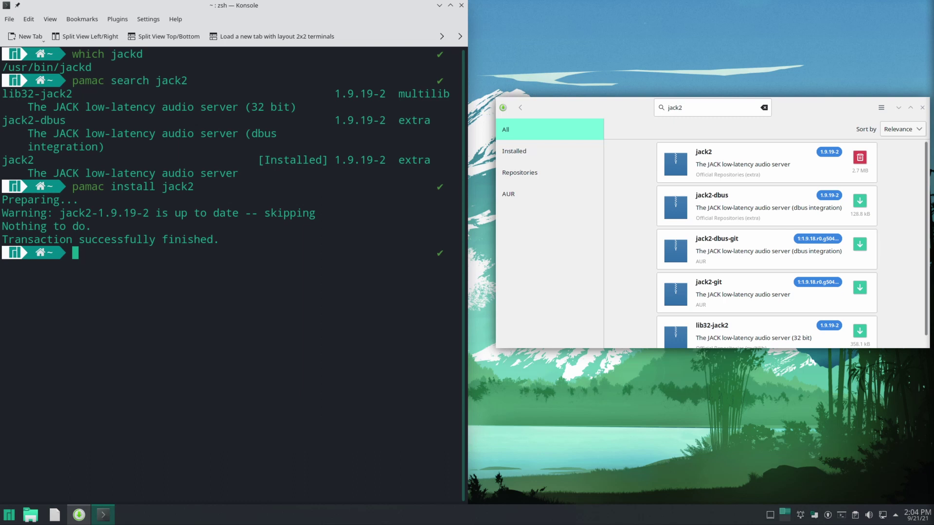
pyautogui.hotkey('ctrl', 'l')
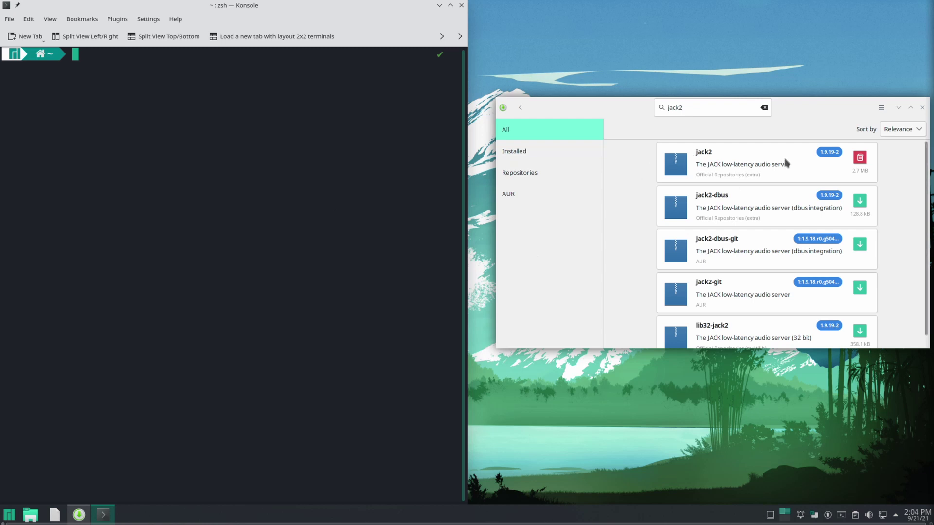
pyautogui.click(922, 108)
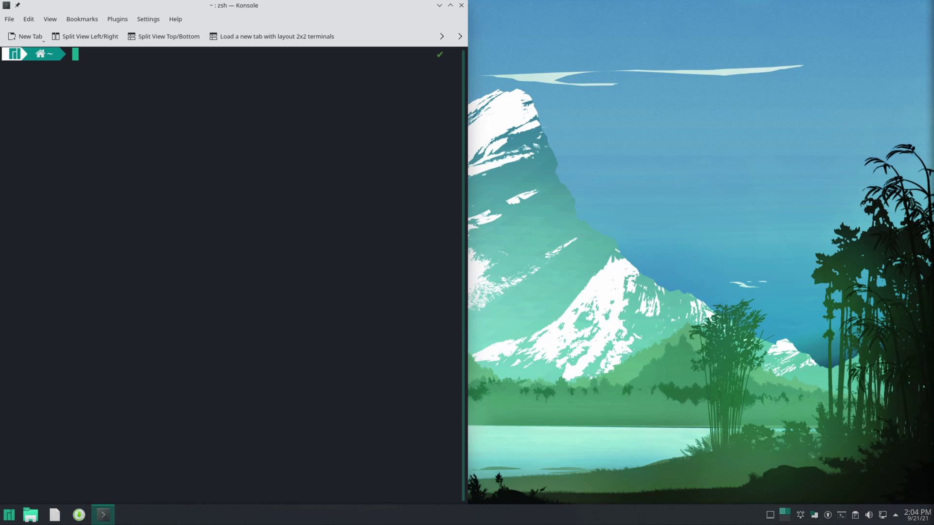
# - Run 'sudo pamac install appimagelauncher plasma-firewall ufw' and enter the sudo password
pyautogui.write('sudo pamac install ')
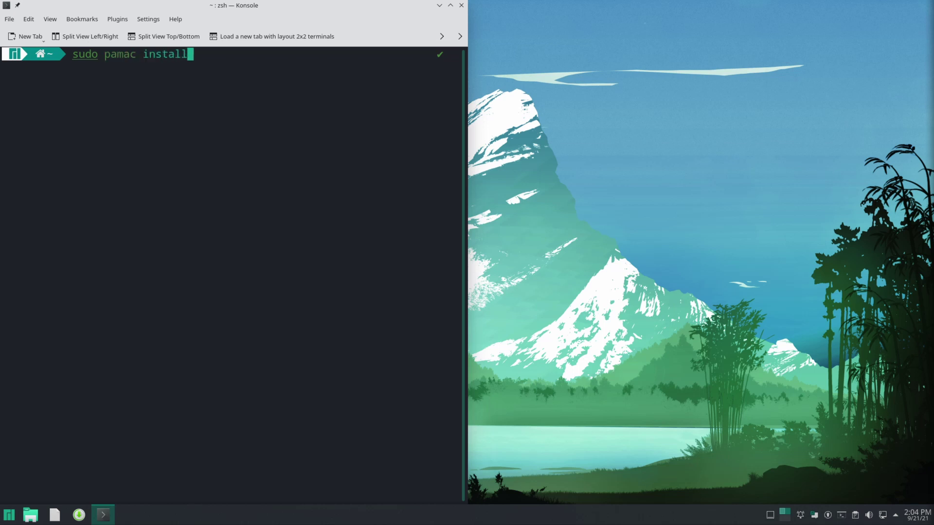
pyautogui.write('appimagelaunch')
pyautogui.press('BackSpace')
pyautogui.write('her')
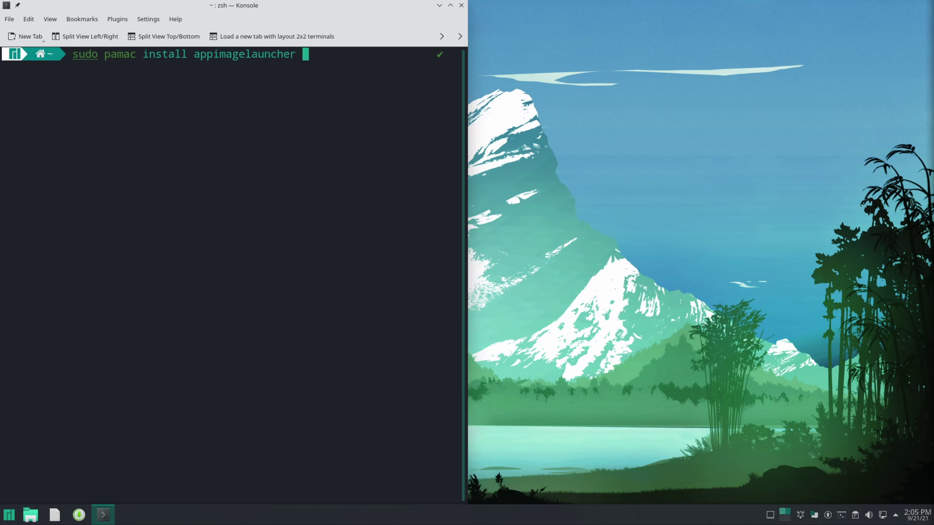
pyautogui.write(' plasma-firewall')
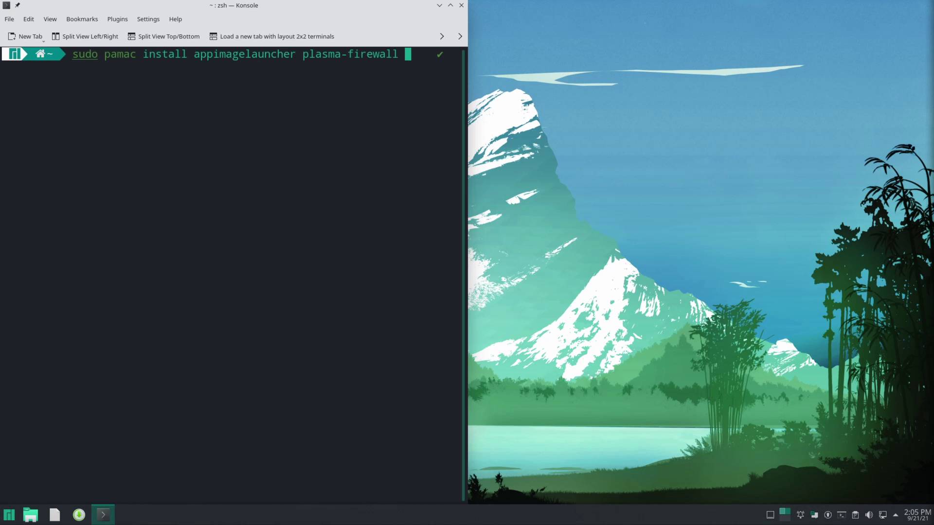
pyautogui.write(' ufw')
pyautogui.press('Return')
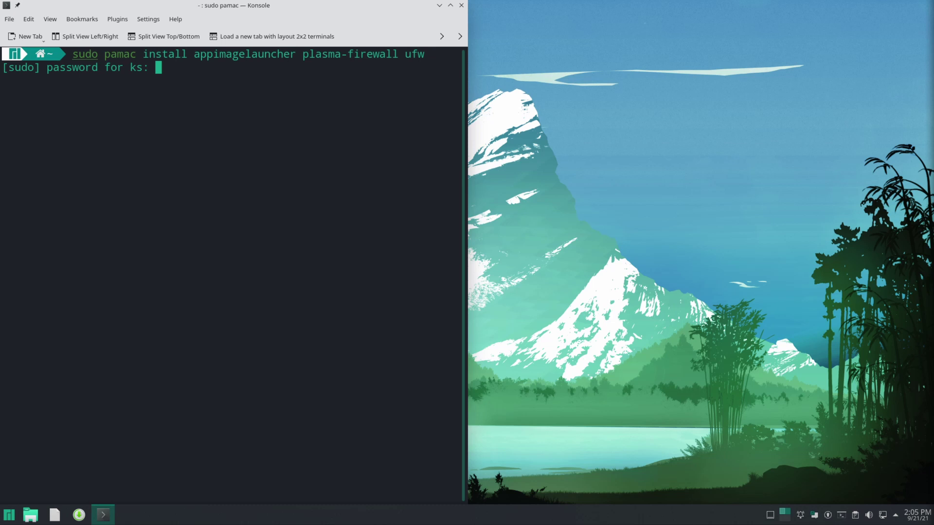
pyautogui.press('Return')
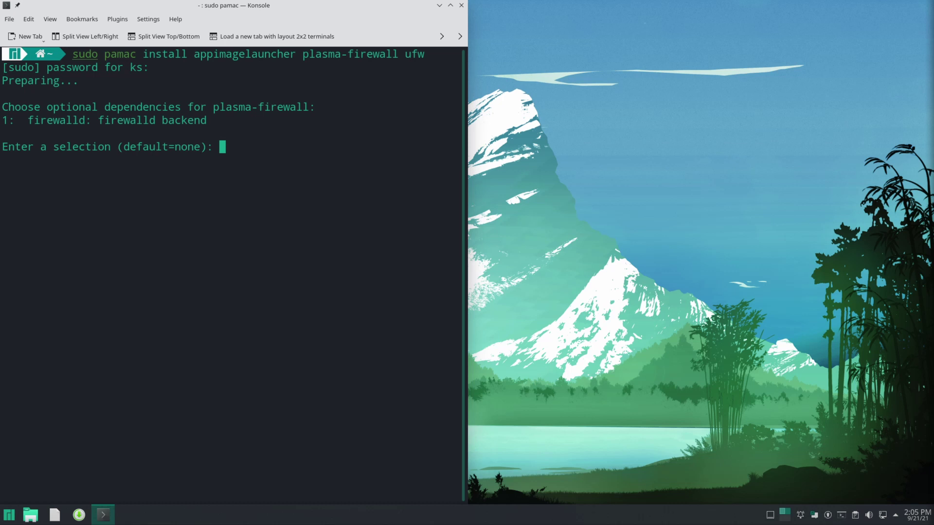
# - Skip the optional firewalld dependency and confirm the transaction with y
pyautogui.write('1')
pyautogui.press('BackSpace')
pyautogui.press('Return')
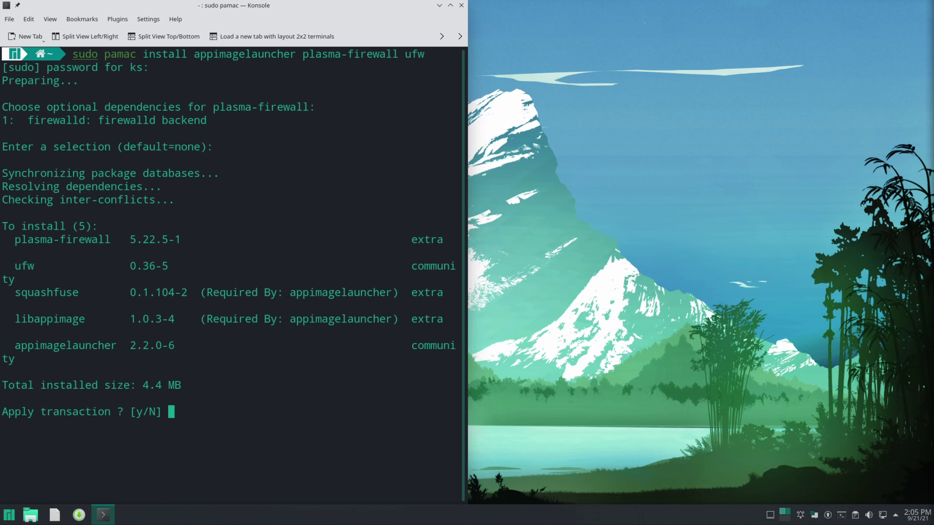
pyautogui.write('y')
pyautogui.press('Return')
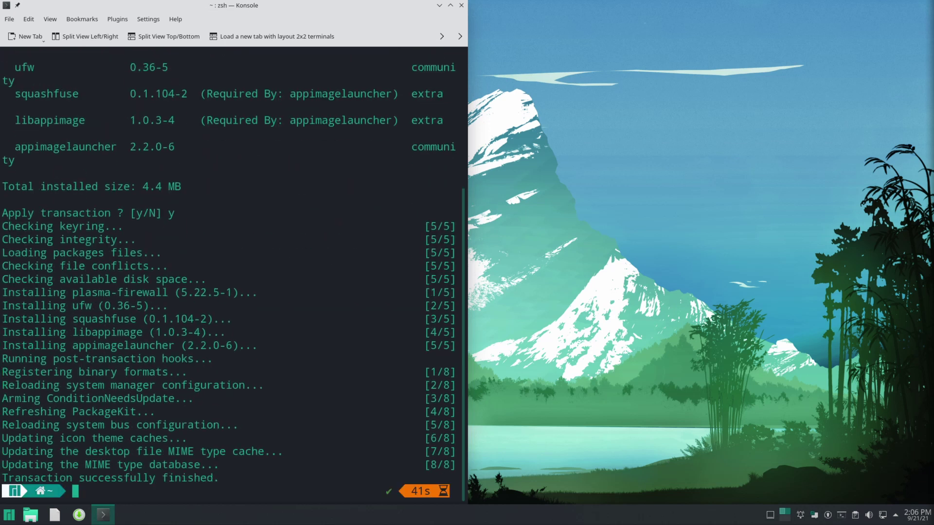
# - Clear the terminal and install vim via 'sudo pacman -S vim', confirming the 34.54 MiB install
pyautogui.hotkey('ctrl', 'l')
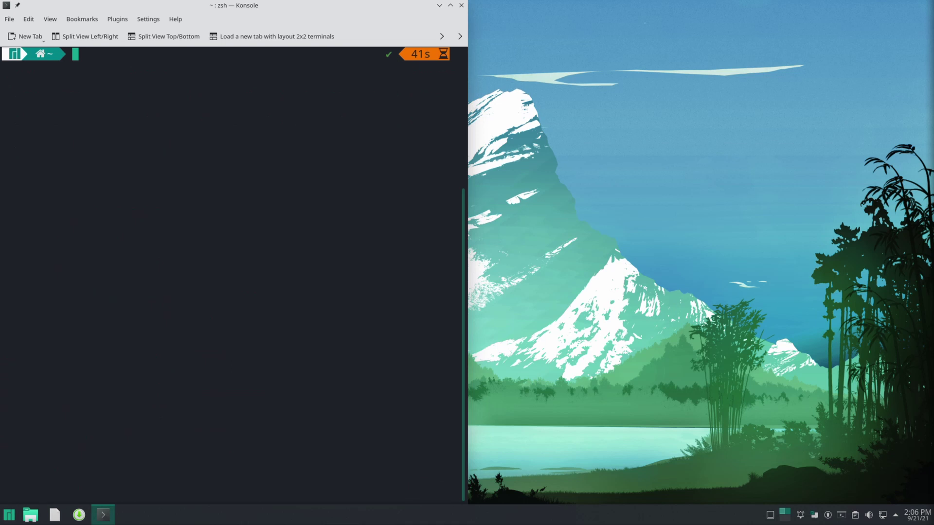
pyautogui.write('s')
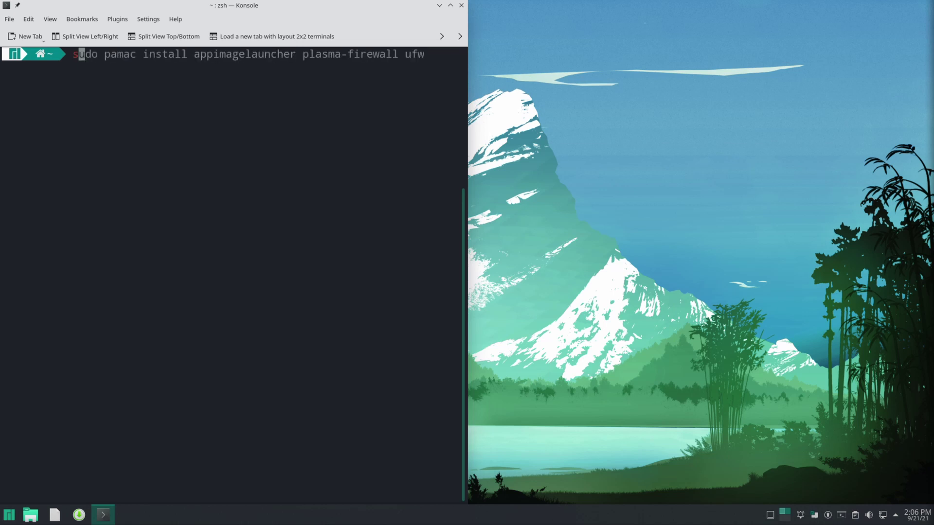
pyautogui.write('udo pacman -S')
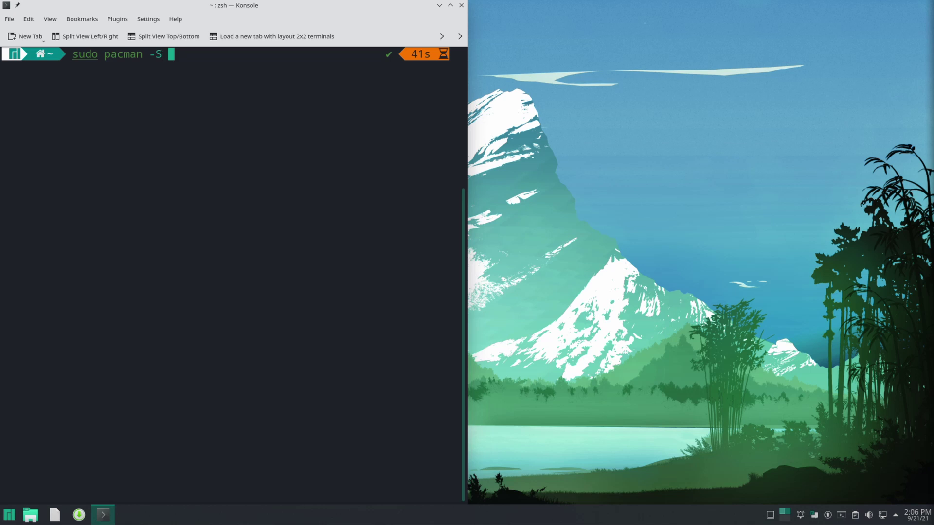
pyautogui.write(' vim')
pyautogui.press('Return')
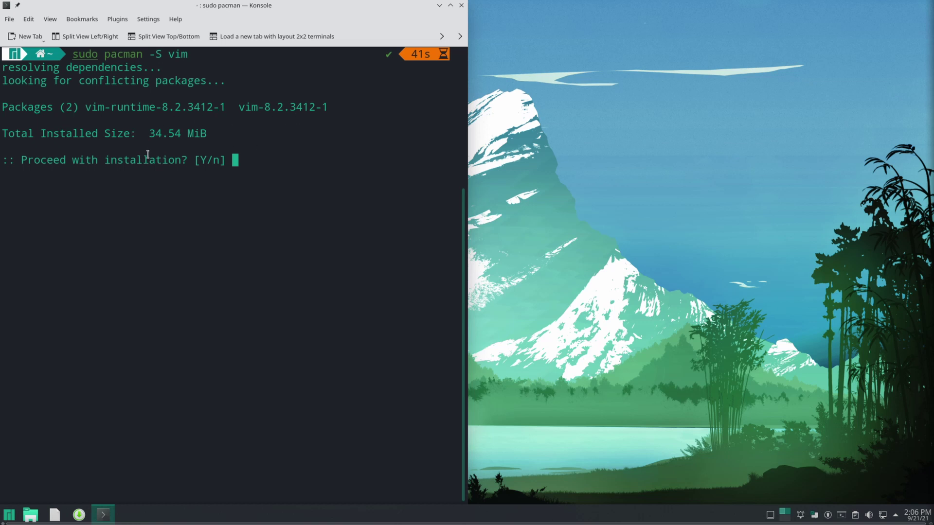
pyautogui.moveTo(150, 133); pyautogui.dragTo(308, 138)
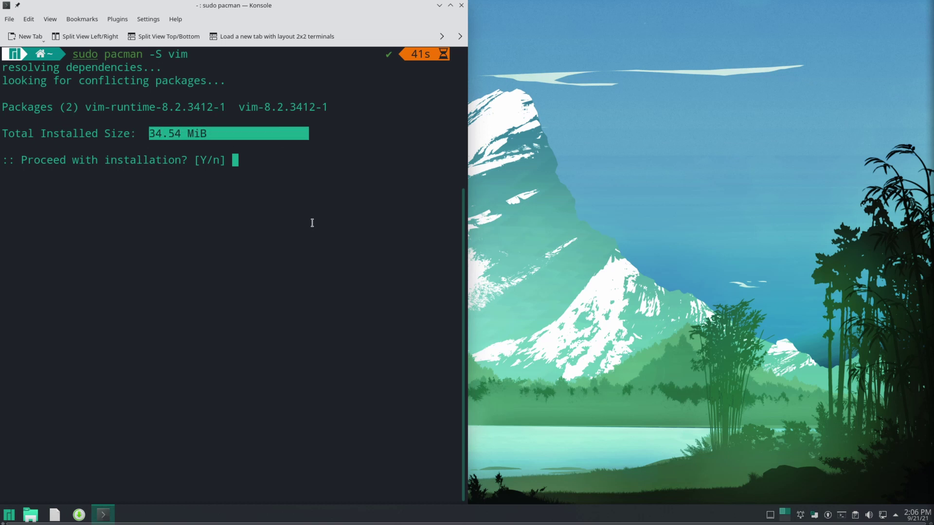
pyautogui.write('y')
pyautogui.press('Return')
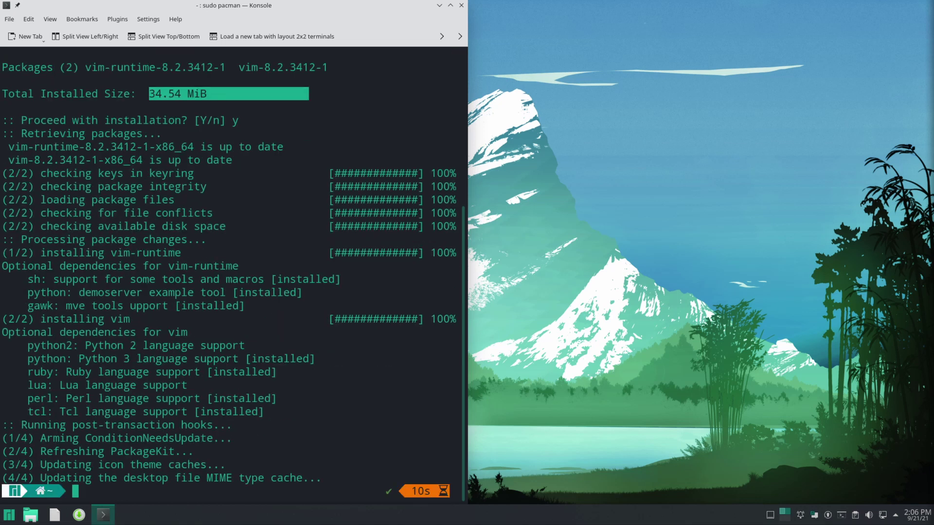
# - Close Konsole and launch Vivaldi from the launcher's Internet category
pyautogui.click(462, 5)
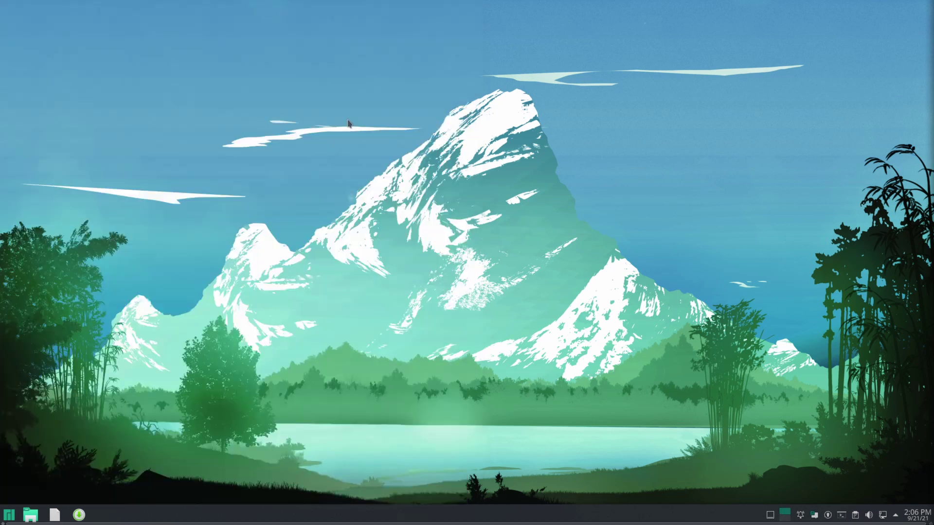
pyautogui.click(10, 515)
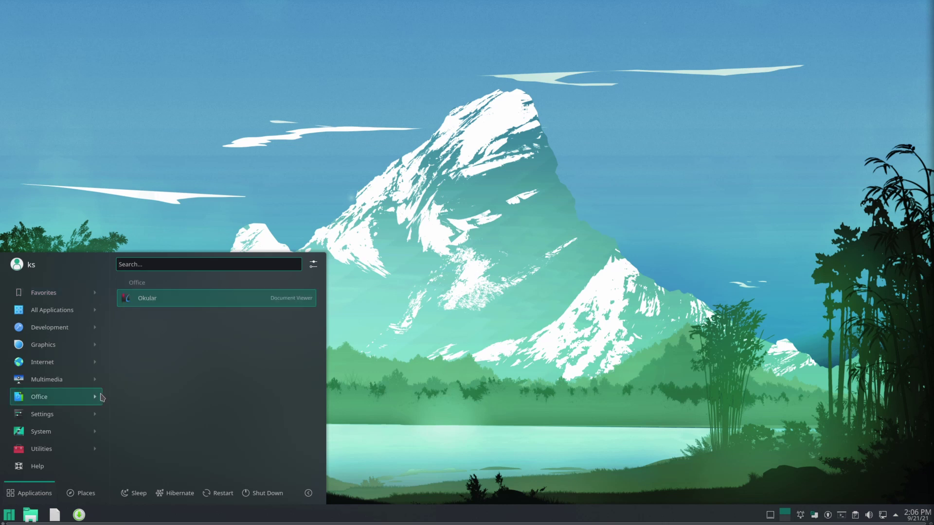
pyautogui.moveTo(46, 369)
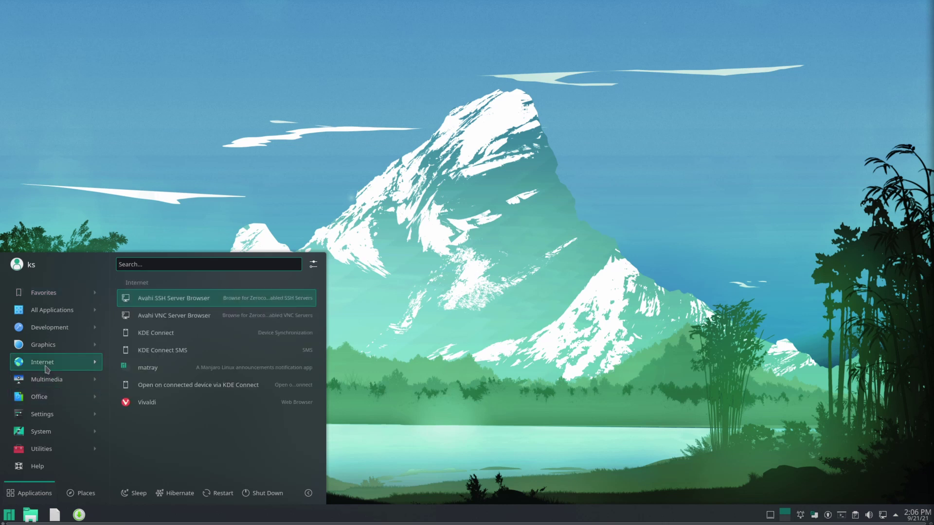
pyautogui.click(151, 403)
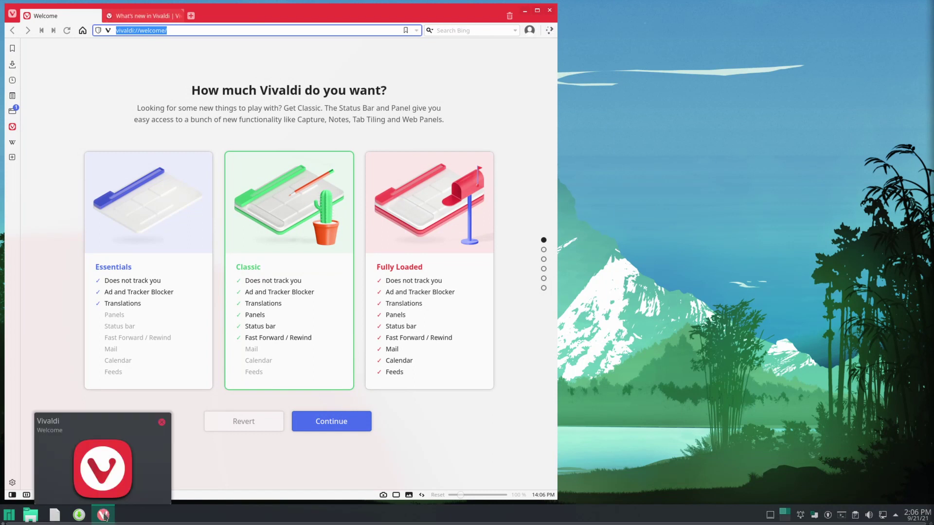
# - Pin Vivaldi to the taskbar, then search joplinapp and reach joplinapp.org's download page
pyautogui.rightClick(103, 514)
pyautogui.click(146, 485)
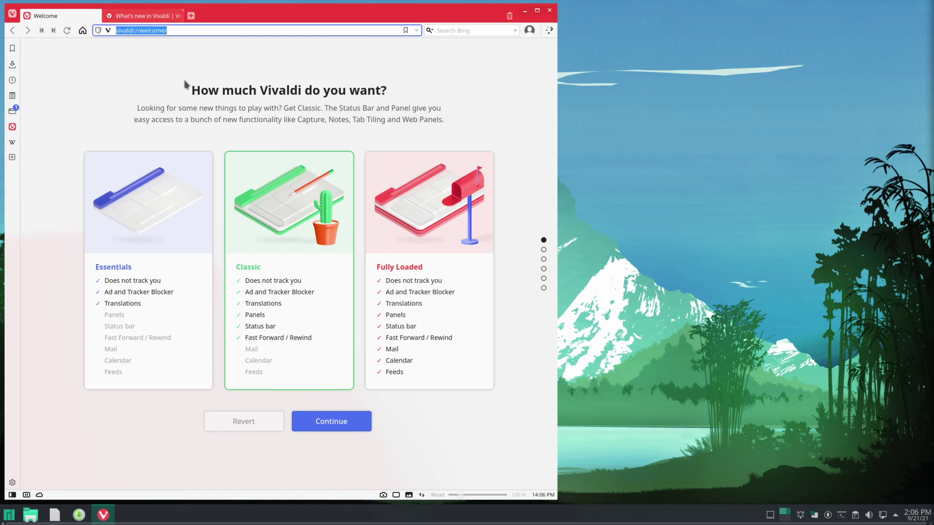
pyautogui.write('joplinapp')
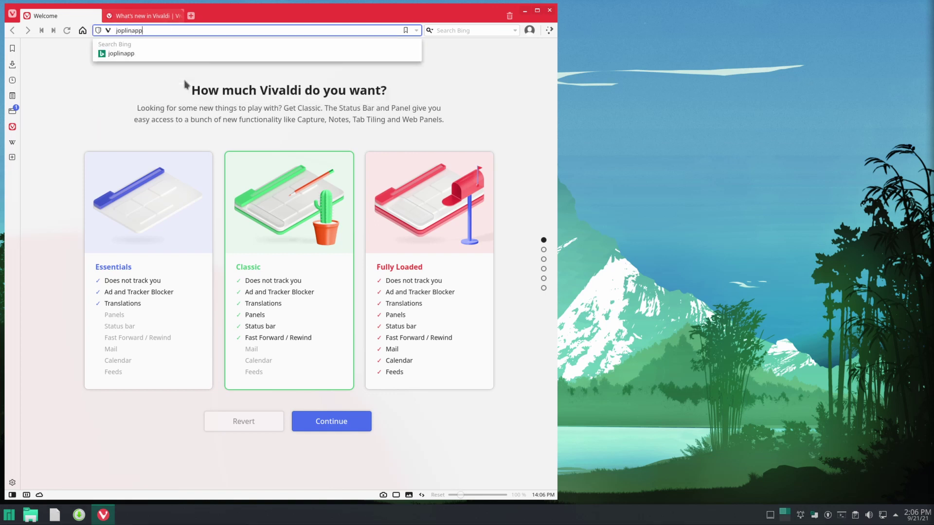
pyautogui.press('Return')
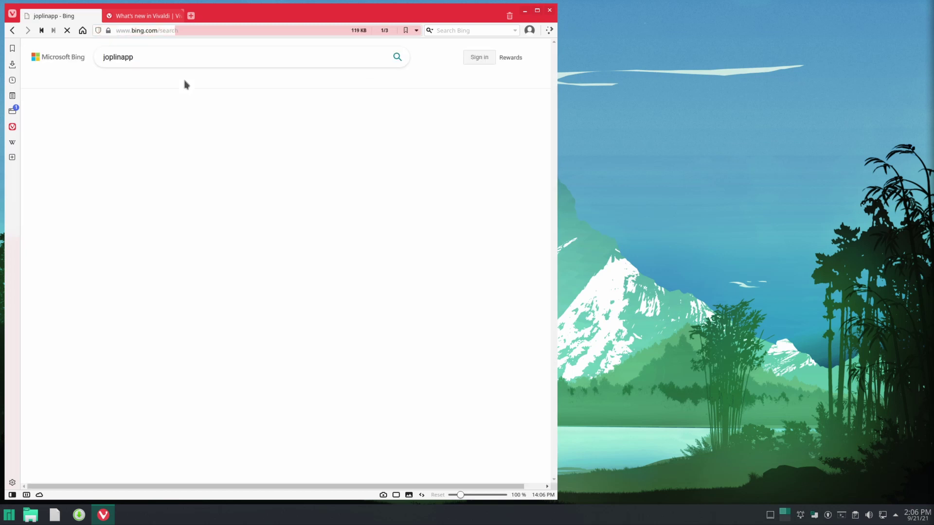
pyautogui.click(117, 123)
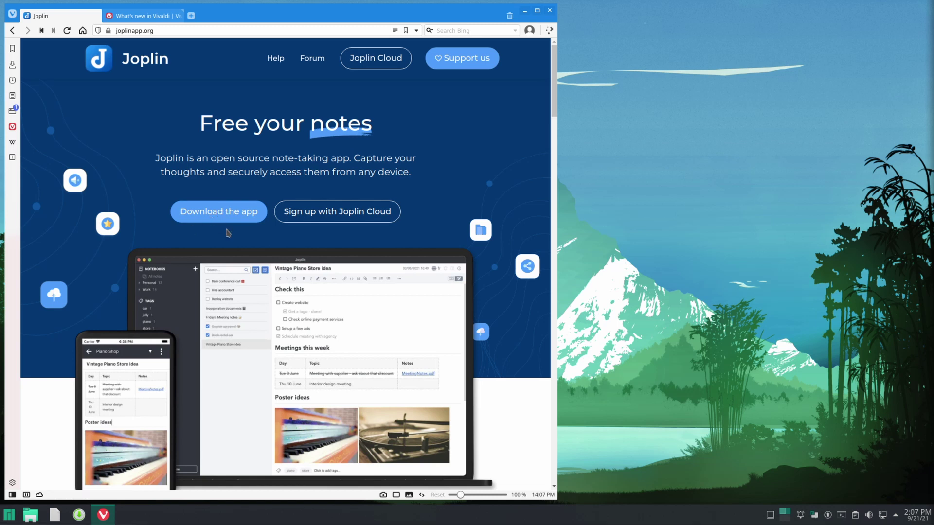
pyautogui.click(217, 219)
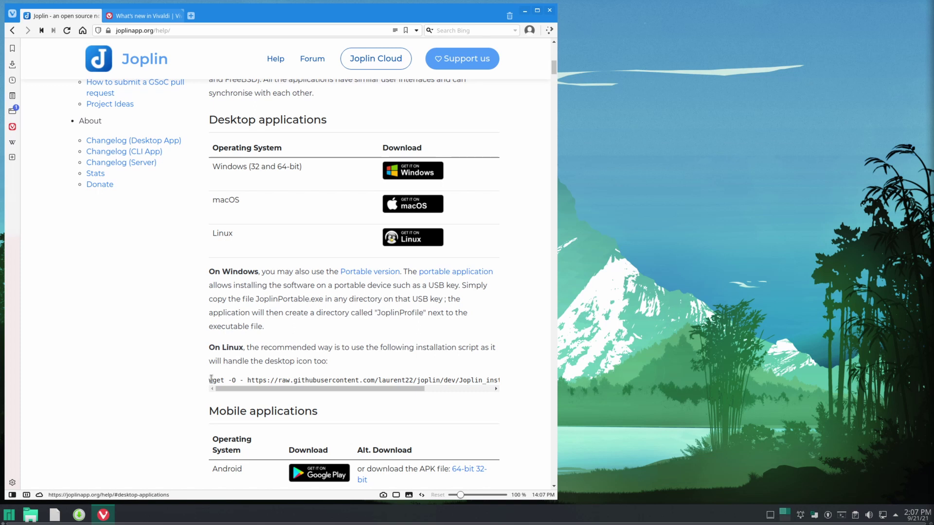
# - Save the Linux Joplin-2.3.5.AppImage to Downloads, then quit Vivaldi and confirm the exit
pyautogui.moveTo(208, 380); pyautogui.dragTo(544, 401)
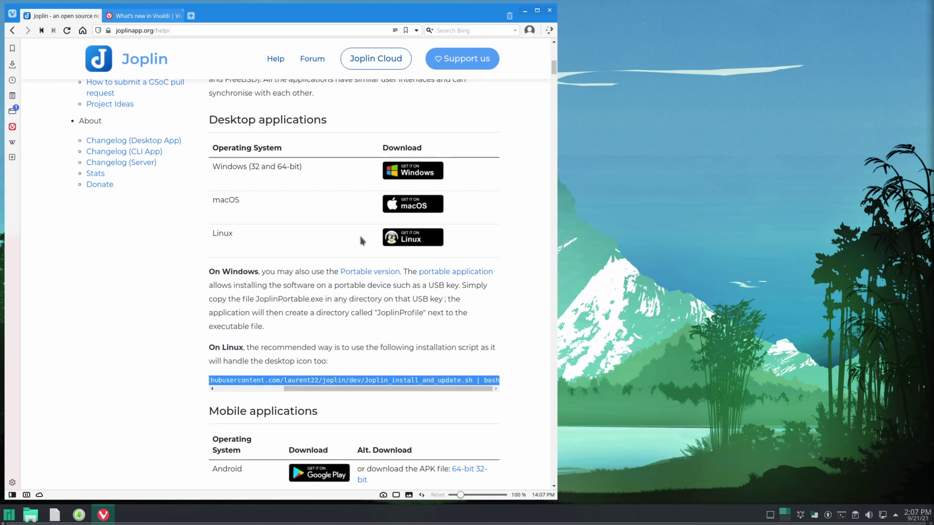
pyautogui.click(421, 240)
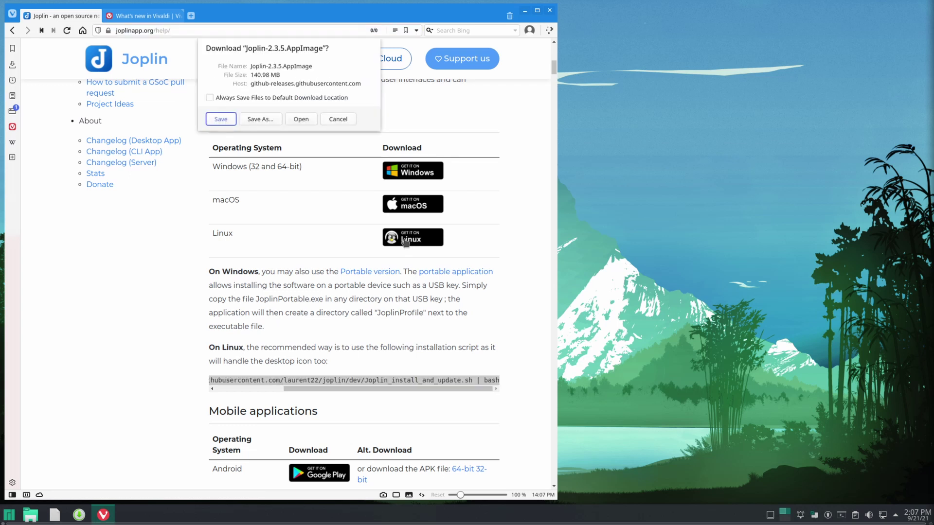
pyautogui.click(221, 119)
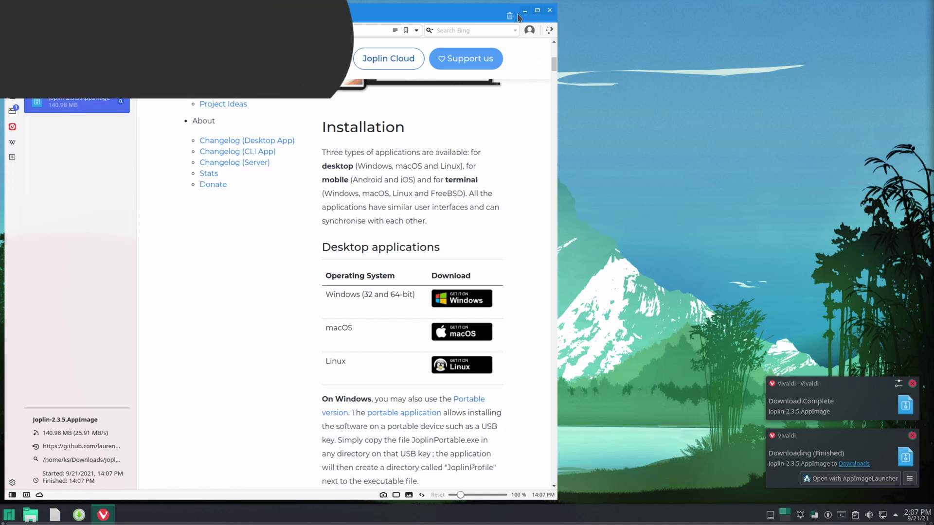
pyautogui.click(550, 10)
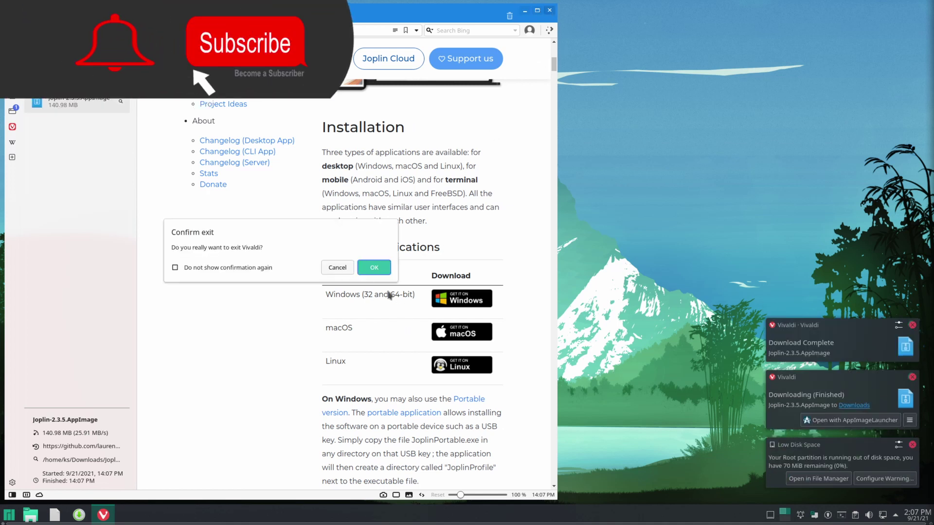
pyautogui.click(374, 268)
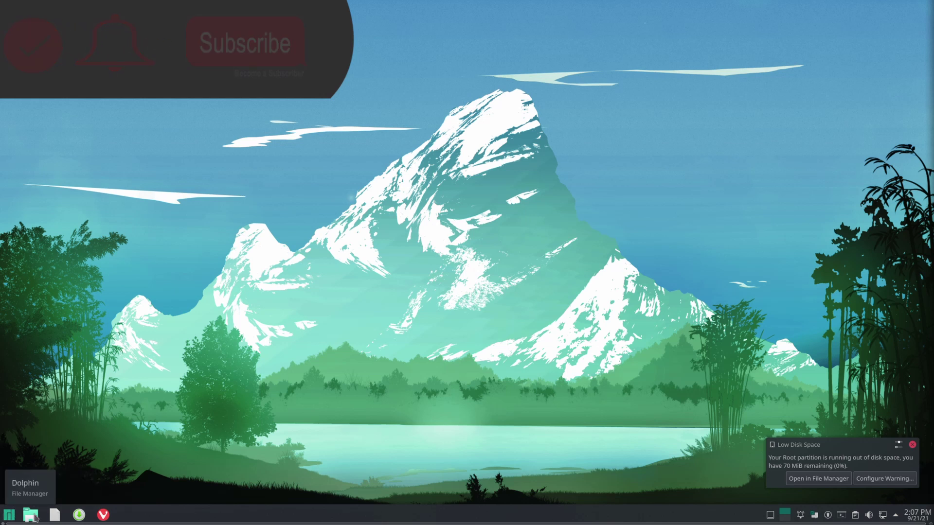
# - Open Downloads in Dolphin, try running Joplin-2.3.5.AppImage, and dismiss the run prompt
pyautogui.click(31, 515)
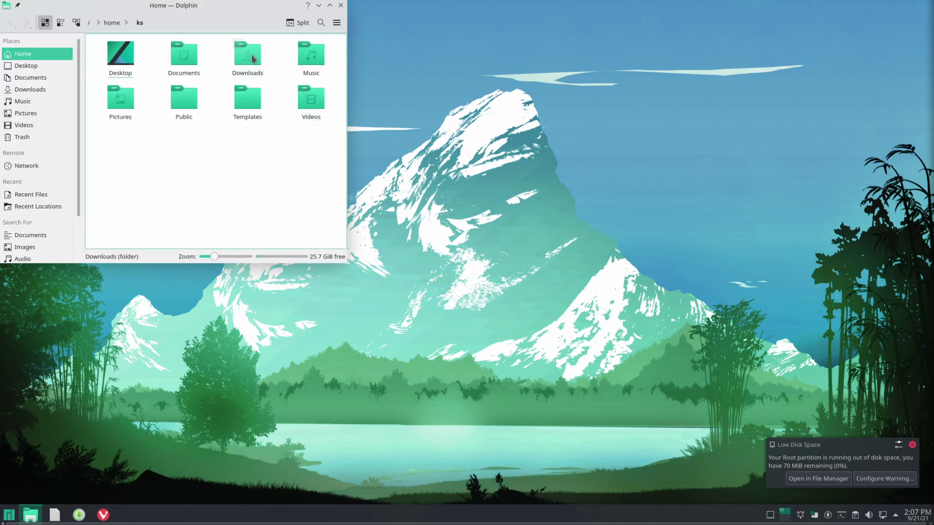
pyautogui.click(248, 54)
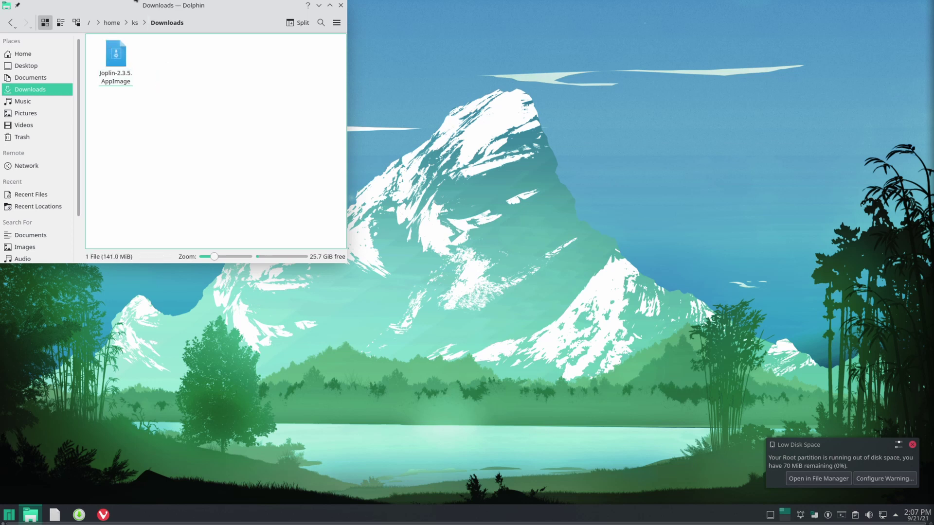
pyautogui.moveTo(137, 5); pyautogui.dragTo(274, 63)
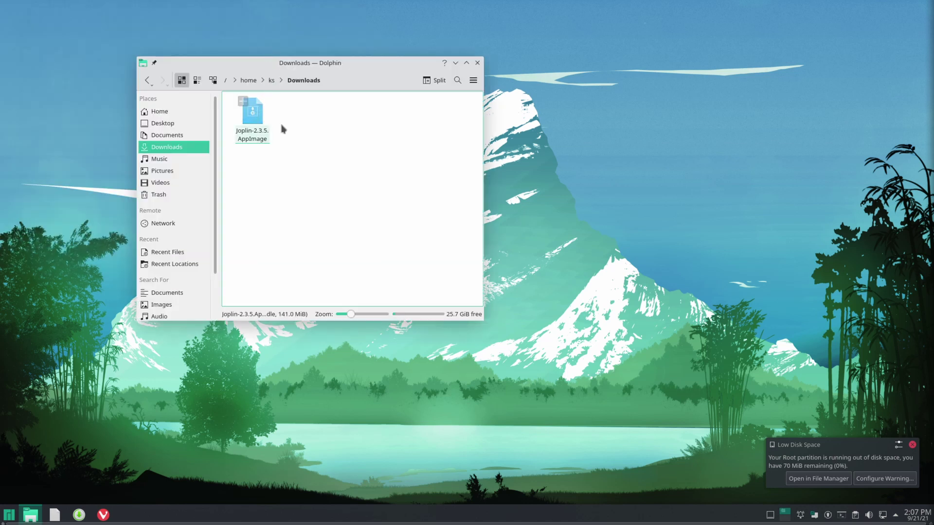
pyautogui.doubleClick(252, 124)
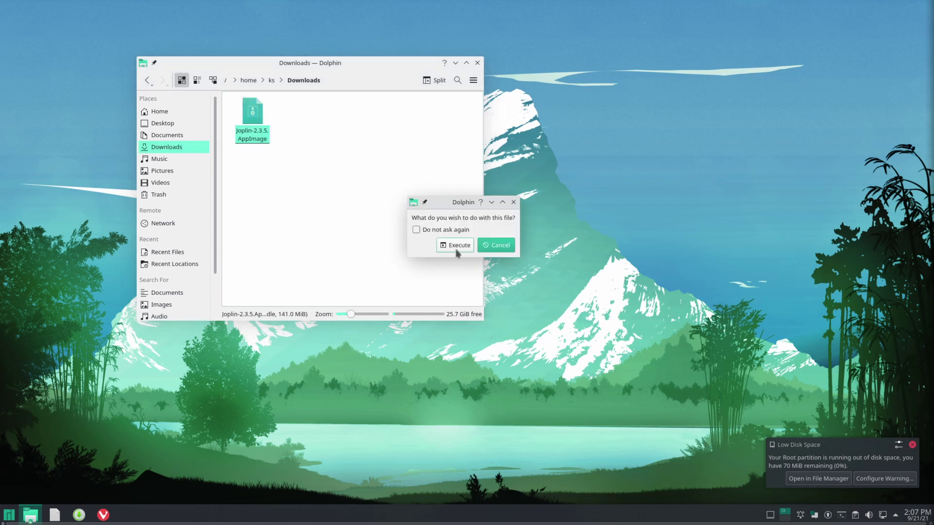
pyautogui.click(512, 203)
pyautogui.click(356, 205)
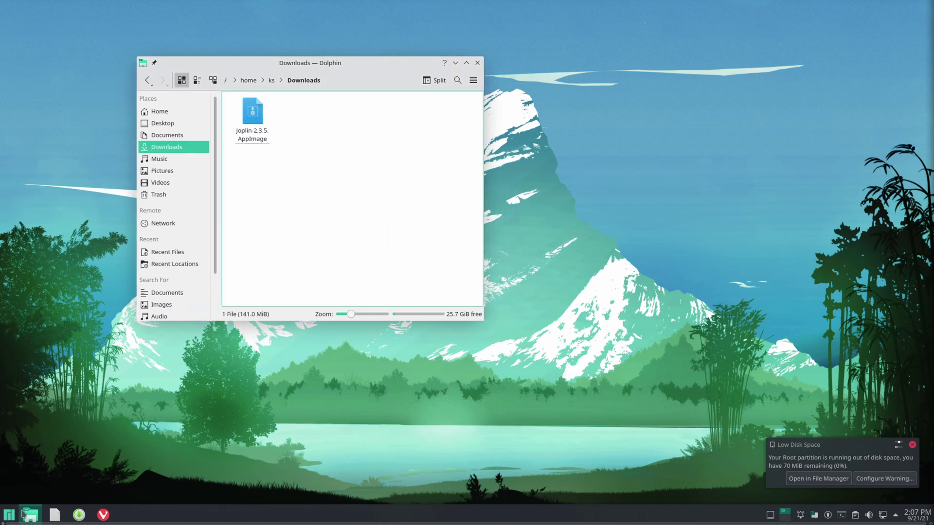
# - Open a terminal in Downloads, list its files, and run chmod +x Joplin-2.3.5.AppImage
pyautogui.rightClick(294, 235)
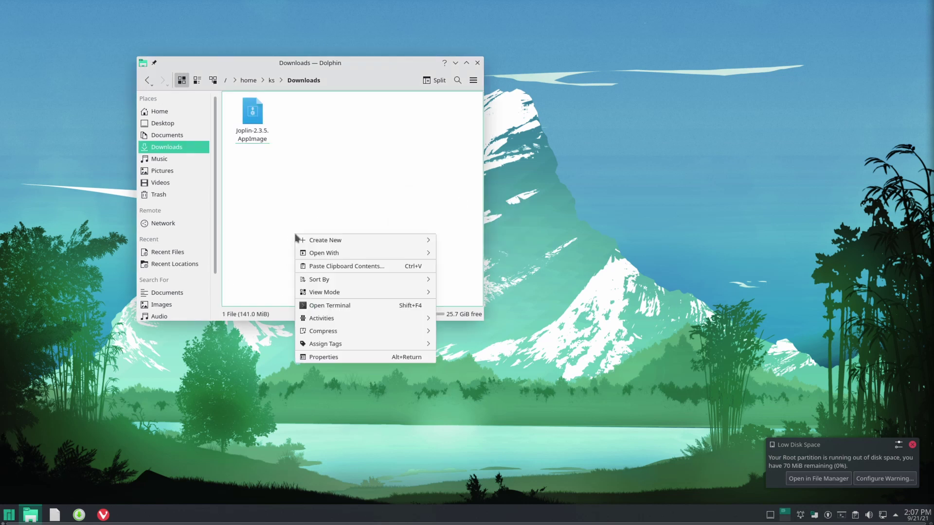
pyautogui.click(341, 304)
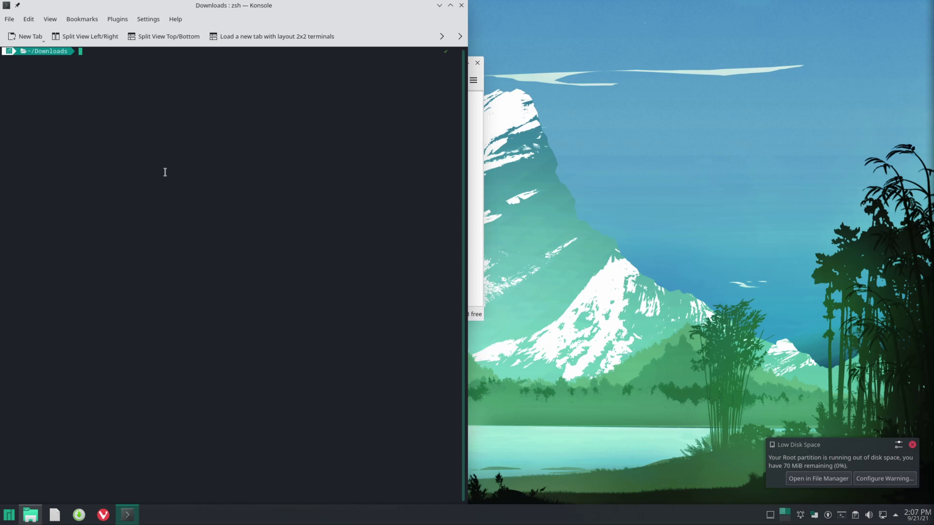
pyautogui.write('ls')
pyautogui.press('Return')
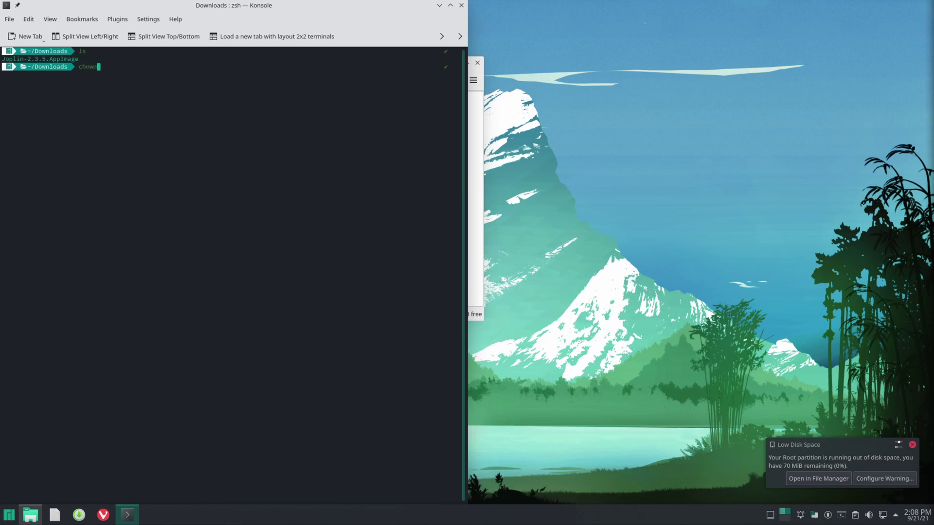
pyautogui.press('BackSpace')
pyautogui.press('BackSpace')
pyautogui.press('BackSpace')
pyautogui.press('Tab')
pyautogui.press('Return')
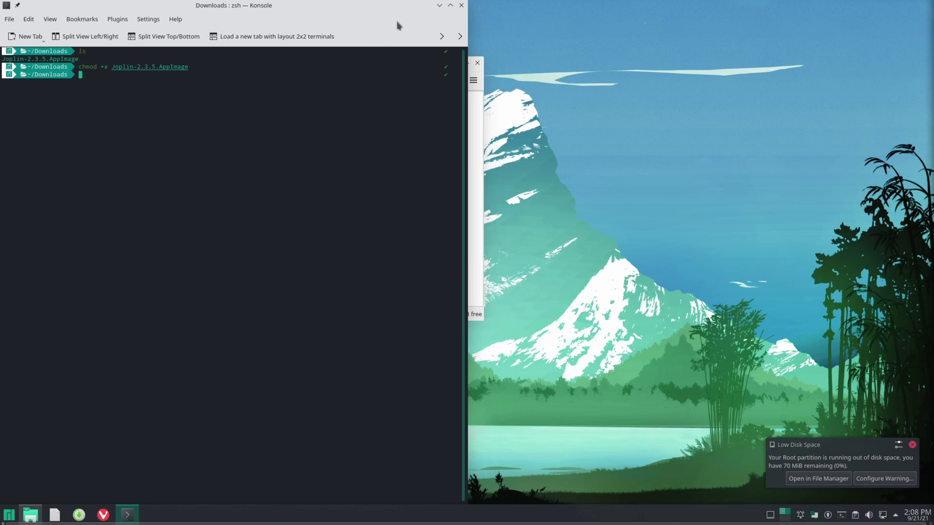
# - Execute Joplin-2.3.5.AppImage from Downloads and accept AppImageLauncher's default first-run settings
pyautogui.click(461, 6)
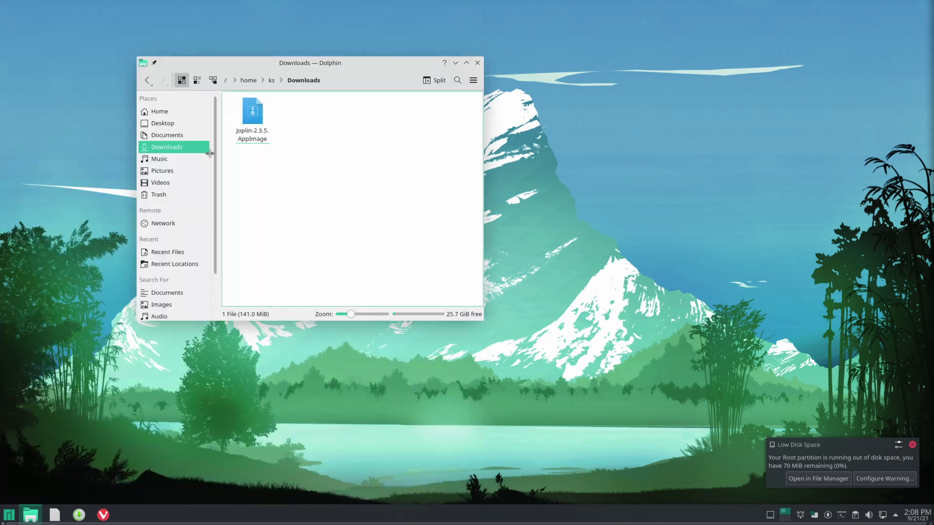
pyautogui.click(260, 121)
pyautogui.doubleClick(260, 122)
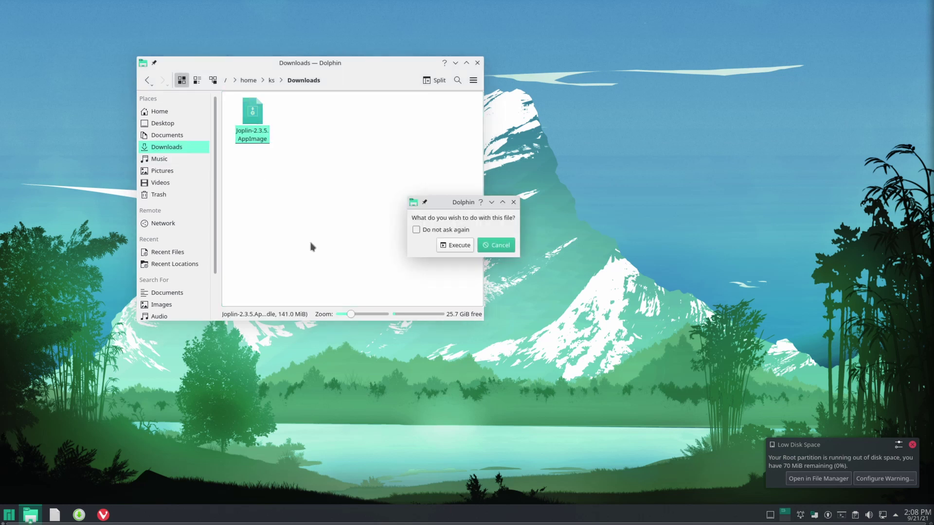
pyautogui.click(455, 246)
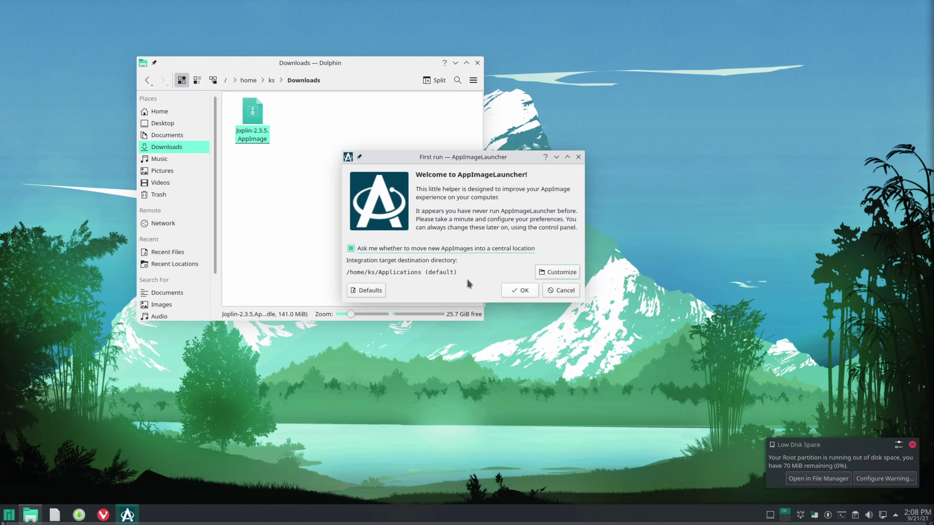
pyautogui.click(520, 291)
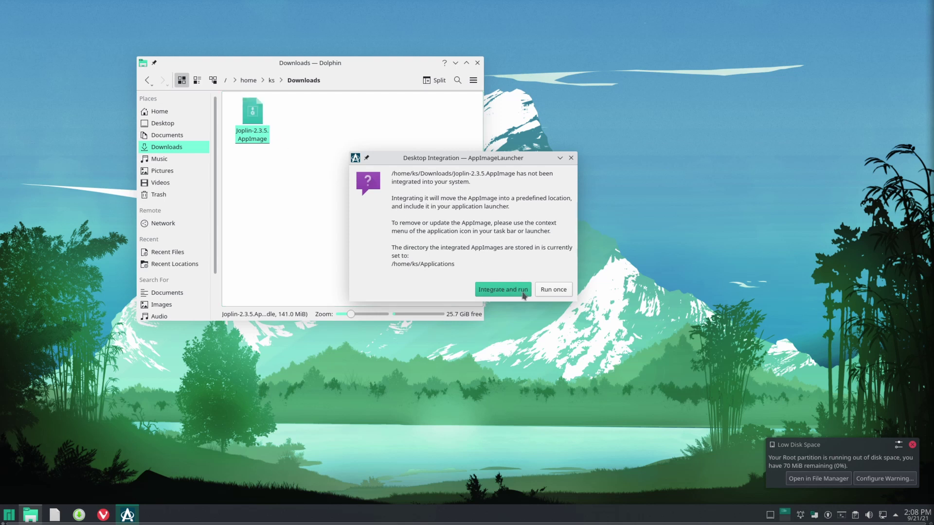
# - Choose Integrate and run for Joplin, then close Joplin and the Downloads window
pyautogui.click(494, 293)
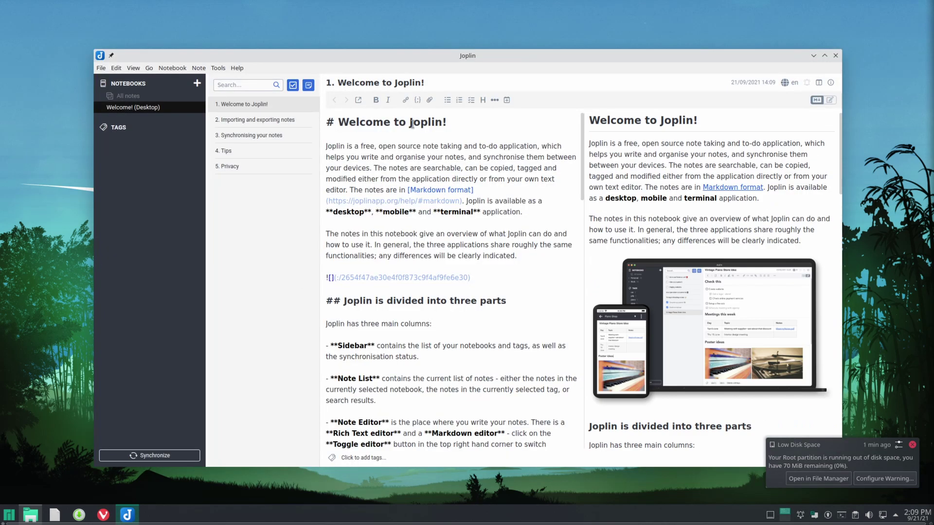
pyautogui.click(837, 57)
pyautogui.click(482, 63)
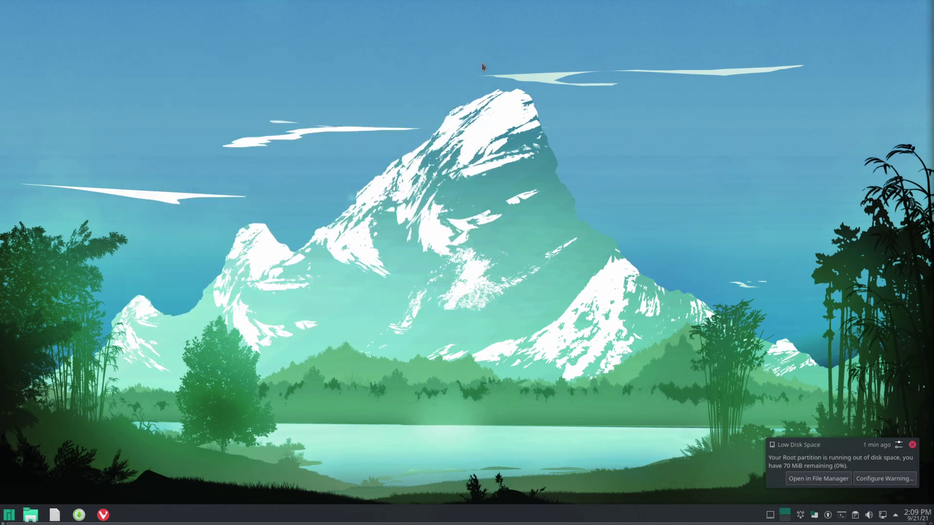
# - Launch Joplin from the application launcher by searching 'jop', then close it
pyautogui.click(9, 516)
pyautogui.write('jop')
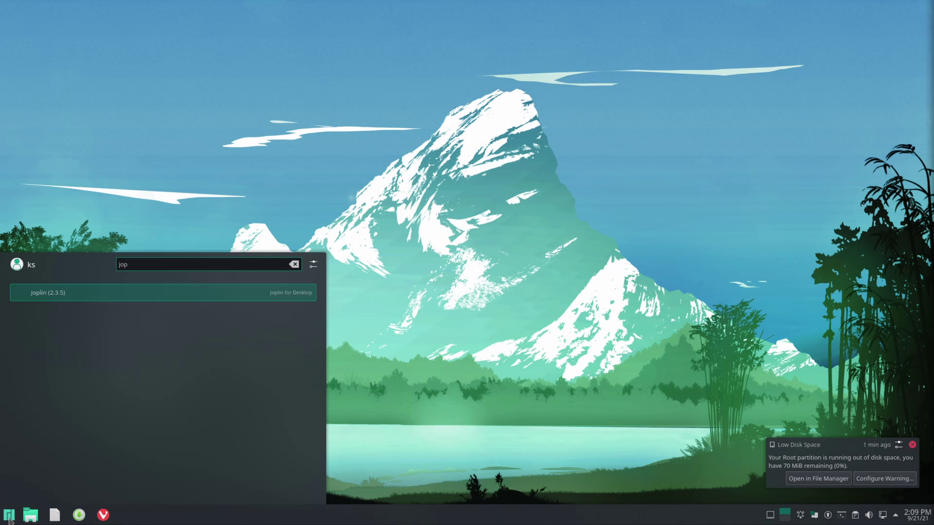
pyautogui.press('Return')
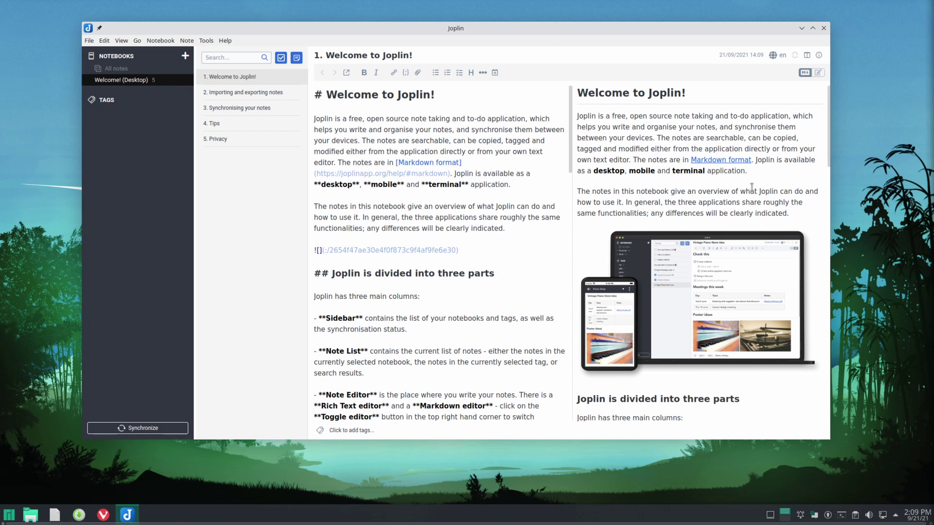
pyautogui.click(825, 29)
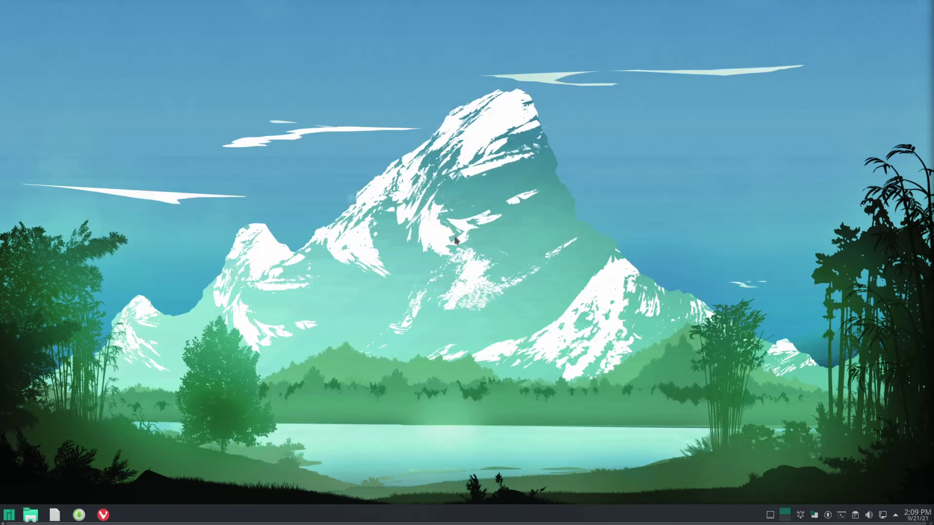
# - Start Konsole with a larger font, change into Documents, and list its contents
pyautogui.click(16, 516)
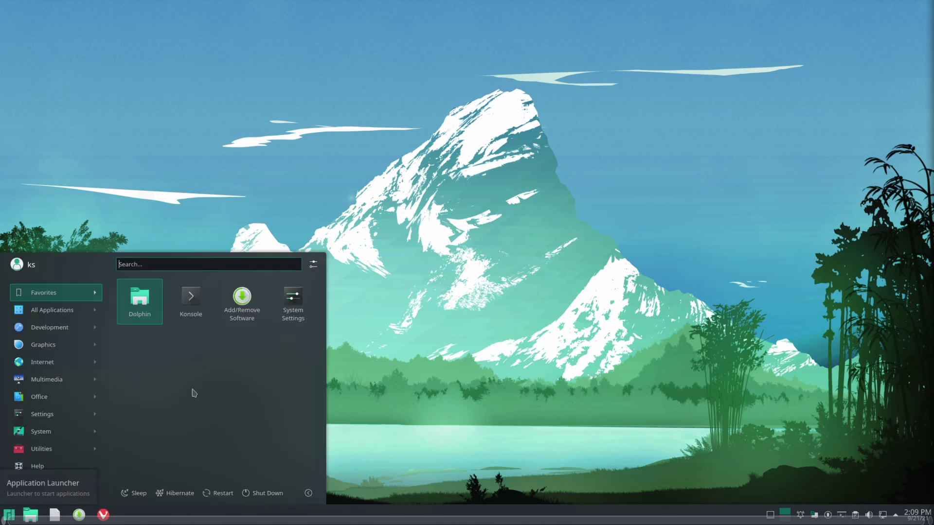
pyautogui.click(191, 301)
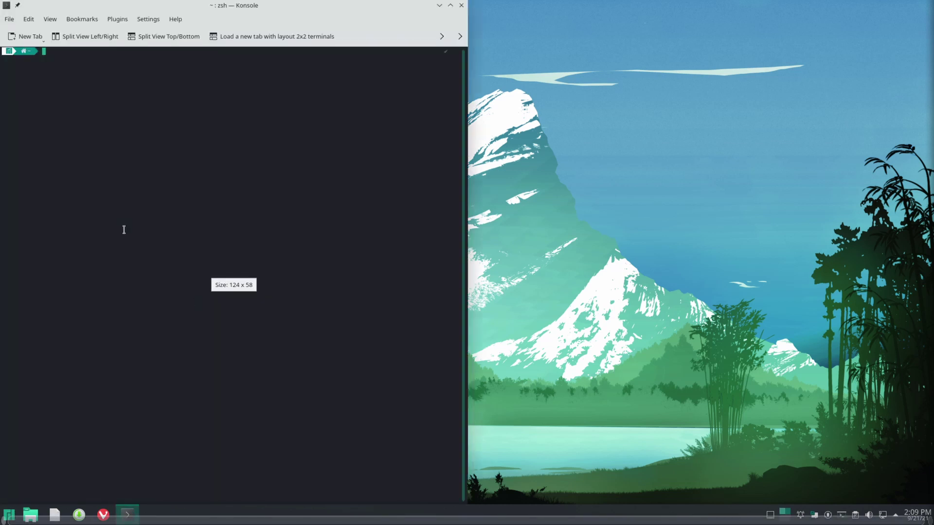
pyautogui.hotkey('ctrl', '+')
pyautogui.hotkey('ctrl', '+')
pyautogui.hotkey('ctrl', '+')
pyautogui.hotkey('ctrl', '+')
pyautogui.hotkey('ctrl', '+')
pyautogui.hotkey('ctrl', '+')
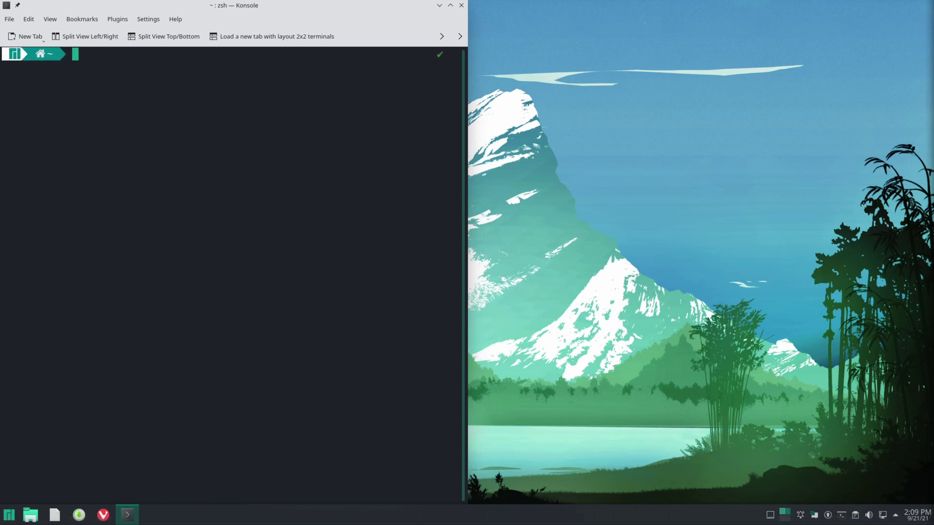
pyautogui.write('cd Documents/')
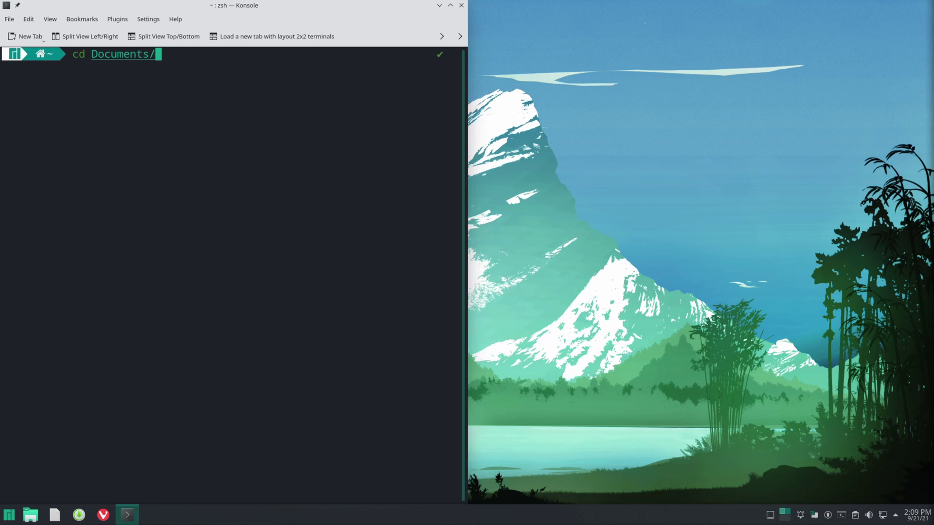
pyautogui.press('Return')
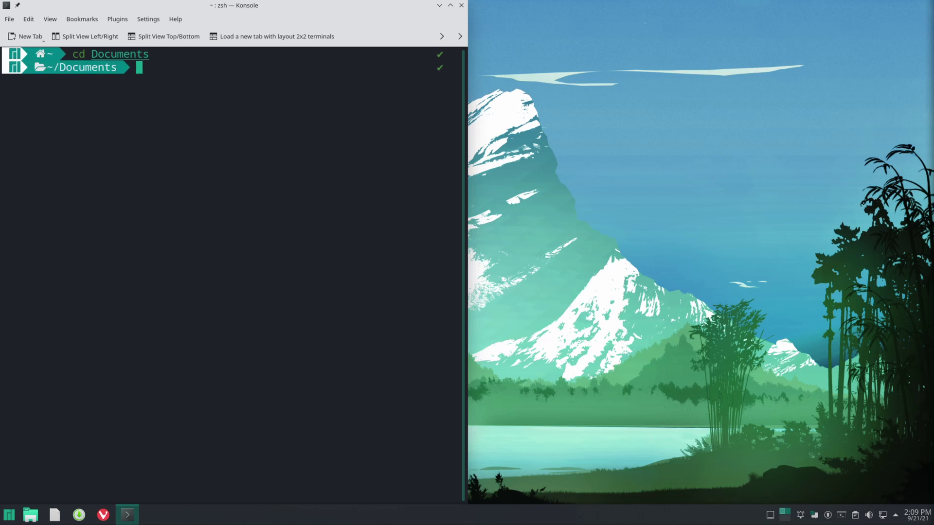
pyautogui.write('ls')
pyautogui.press('Return')
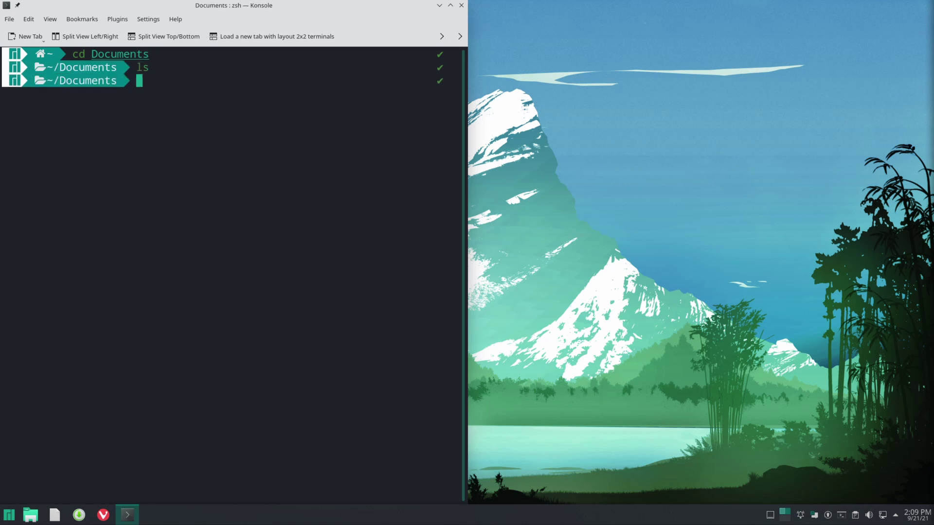
# - Place Dolphin on Documents beside the terminal and type vim 1stfile.txt
pyautogui.click(30, 514)
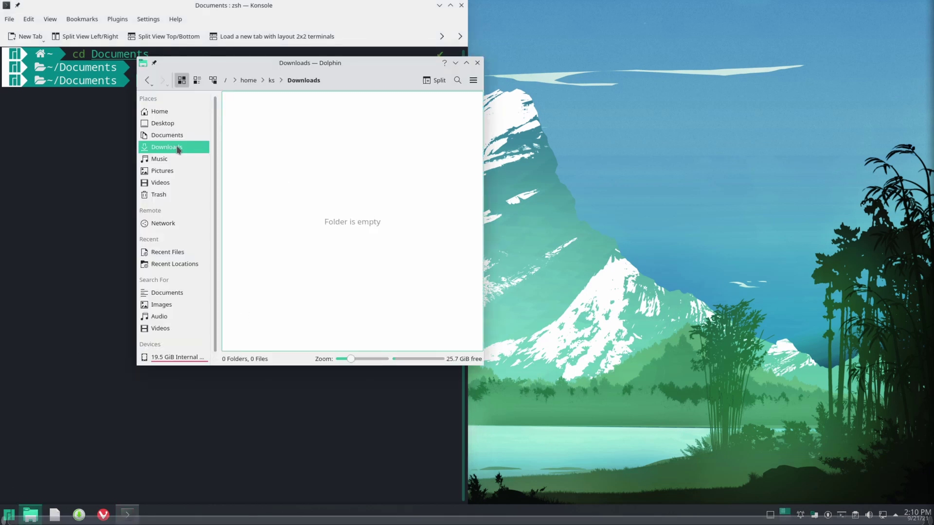
pyautogui.click(166, 135)
pyautogui.moveTo(302, 74); pyautogui.dragTo(691, 81)
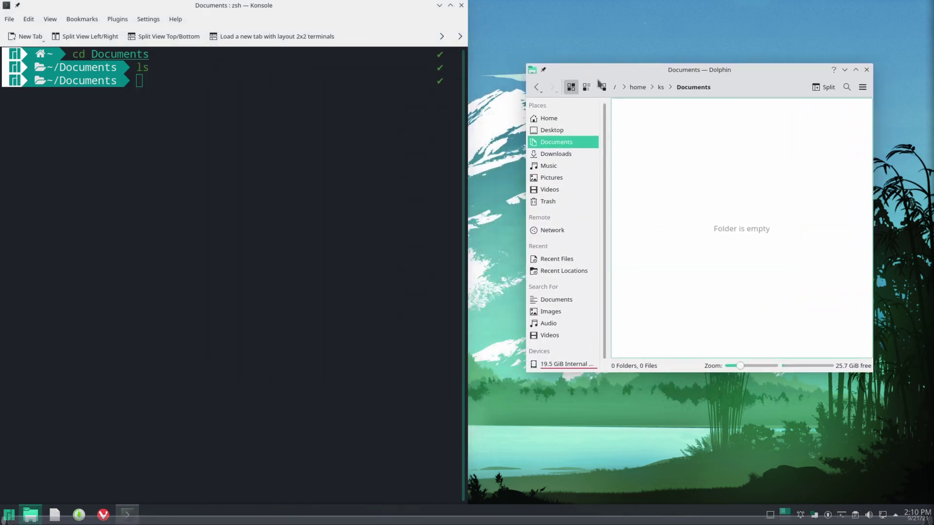
pyautogui.click(213, 118)
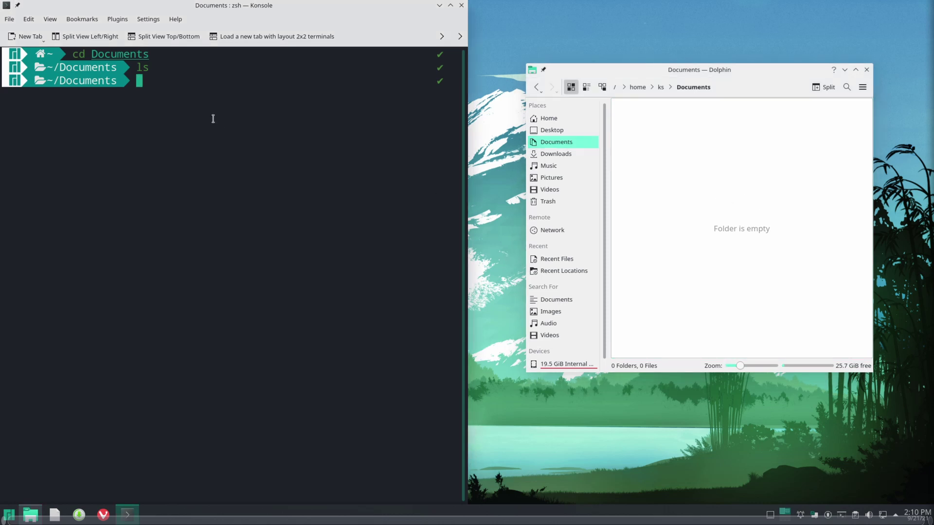
pyautogui.write('vim')
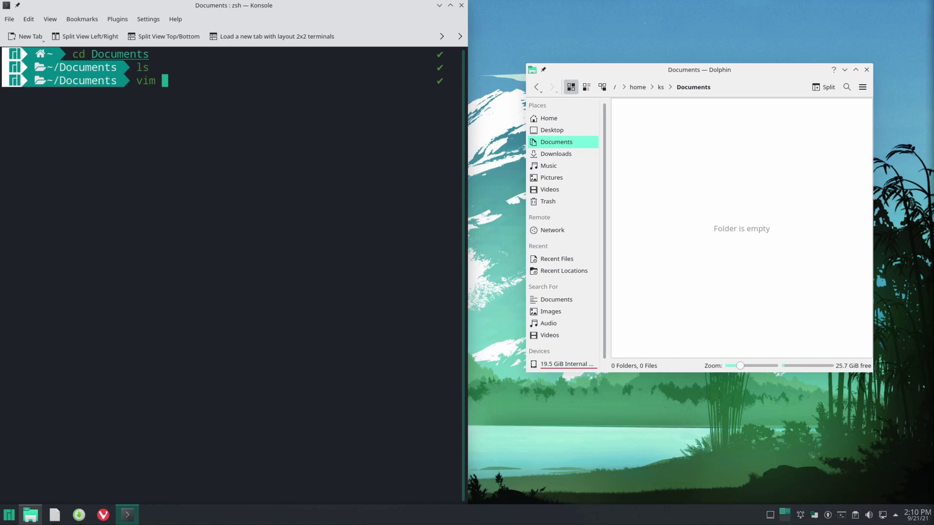
pyautogui.write('1stfile.txt')
# - Open 1stfile.txt in vim and insert the line 'Hello world!'
pyautogui.press('Return')
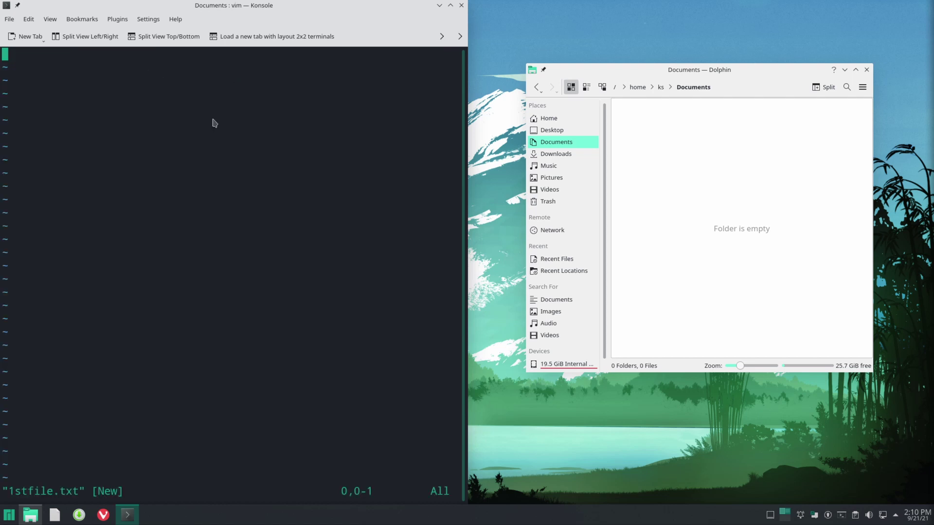
pyautogui.press('i')
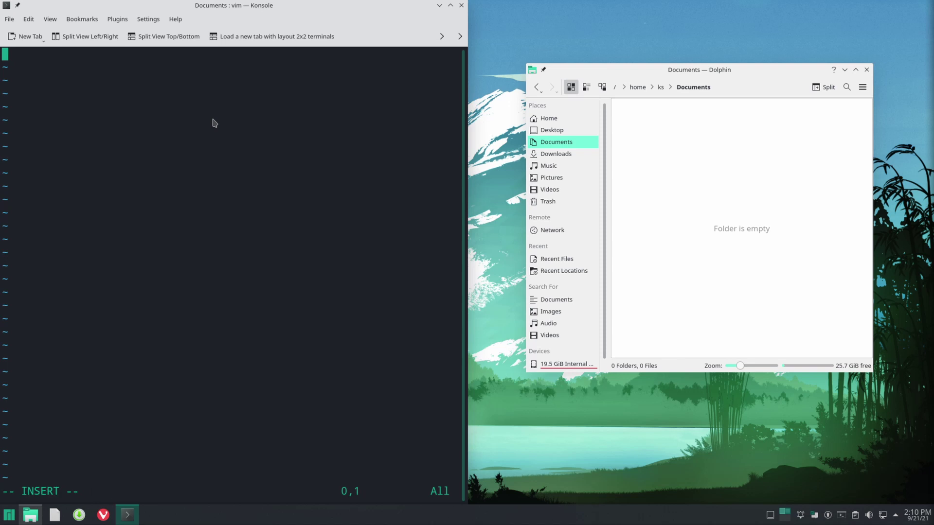
pyautogui.write('Hellow')
pyautogui.press('BackSpace')
pyautogui.write('world~')
pyautogui.press('BackSpace')
pyautogui.write('!')
# - Save and quit vim with :wq, then check the file's contents in Kate and close it
pyautogui.press('Escape')
pyautogui.press(':')
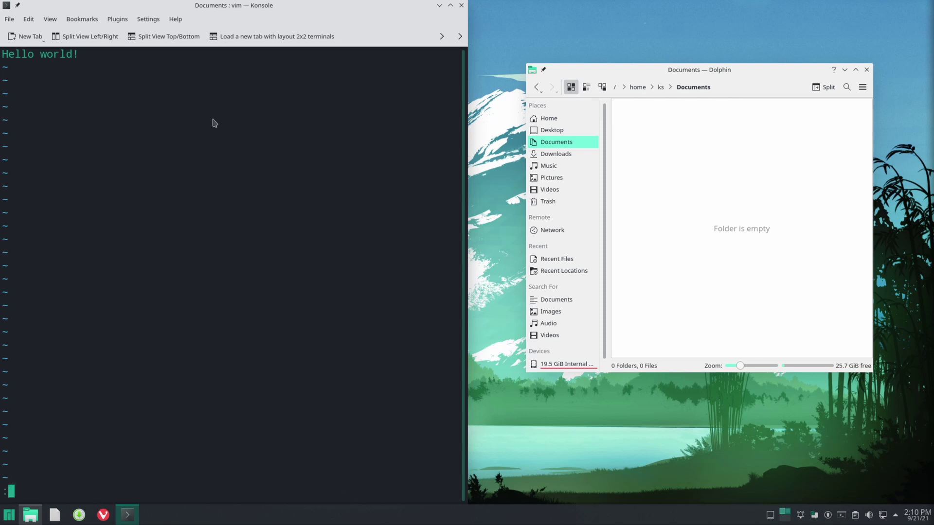
pyautogui.write('wq')
pyautogui.press('Return')
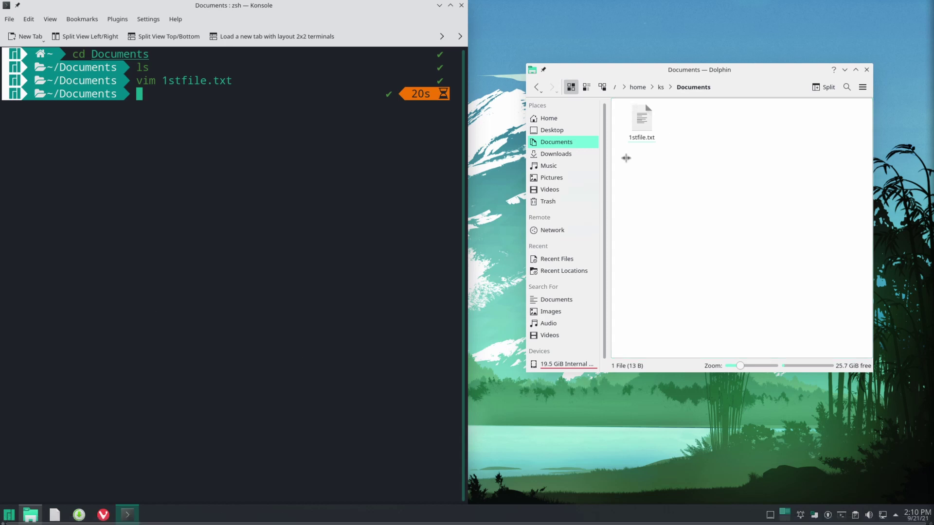
pyautogui.click(639, 128)
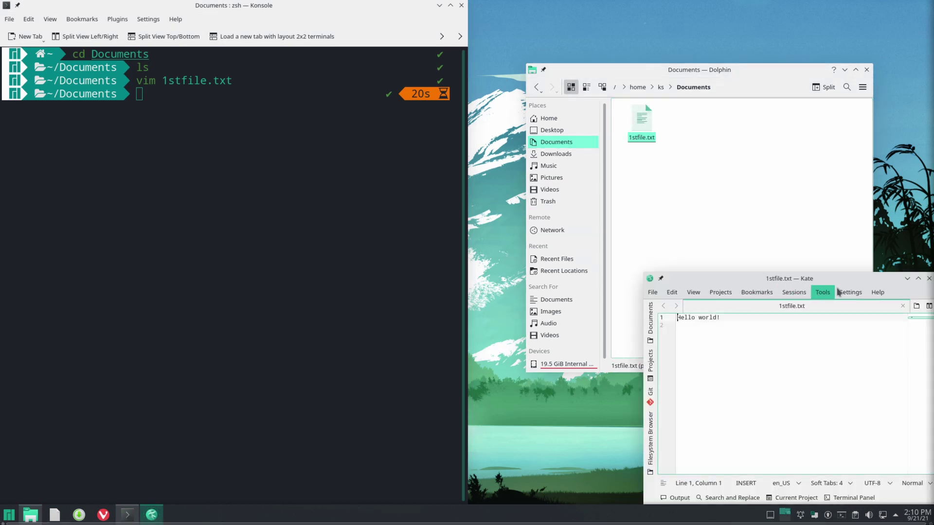
pyautogui.click(929, 278)
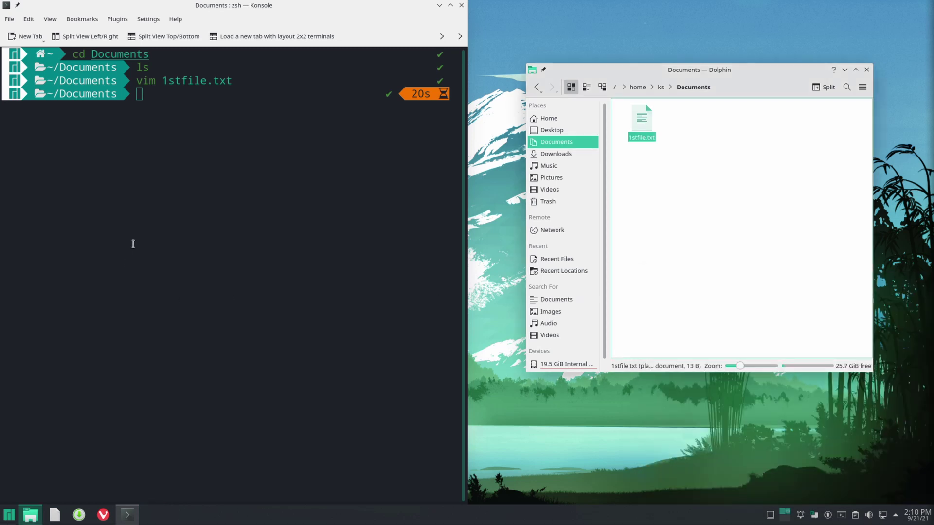